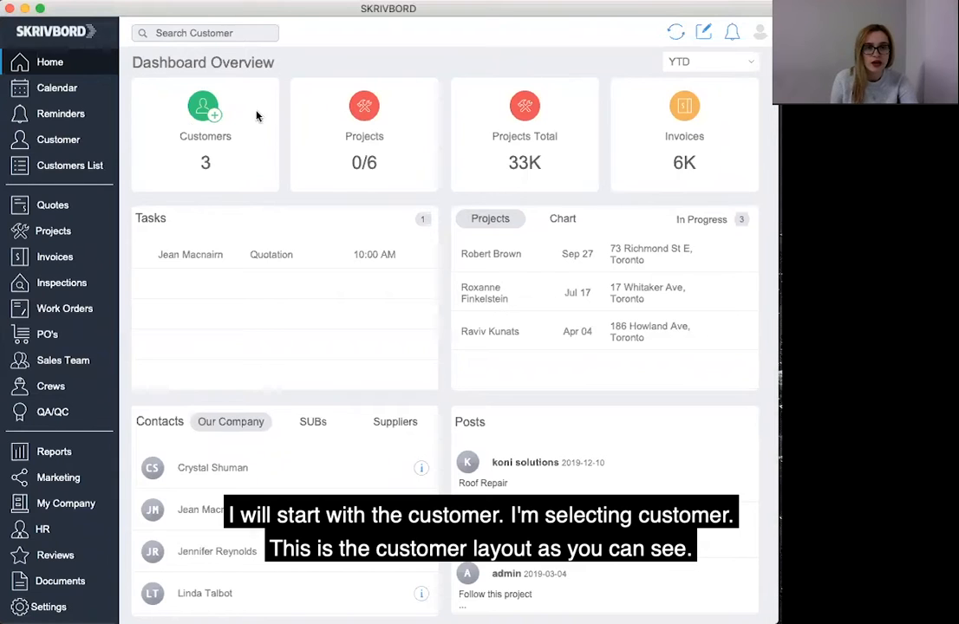
# Open the current customer's record and add a new appointment for that customer.
pyautogui.scroll(-1, 71, 144)
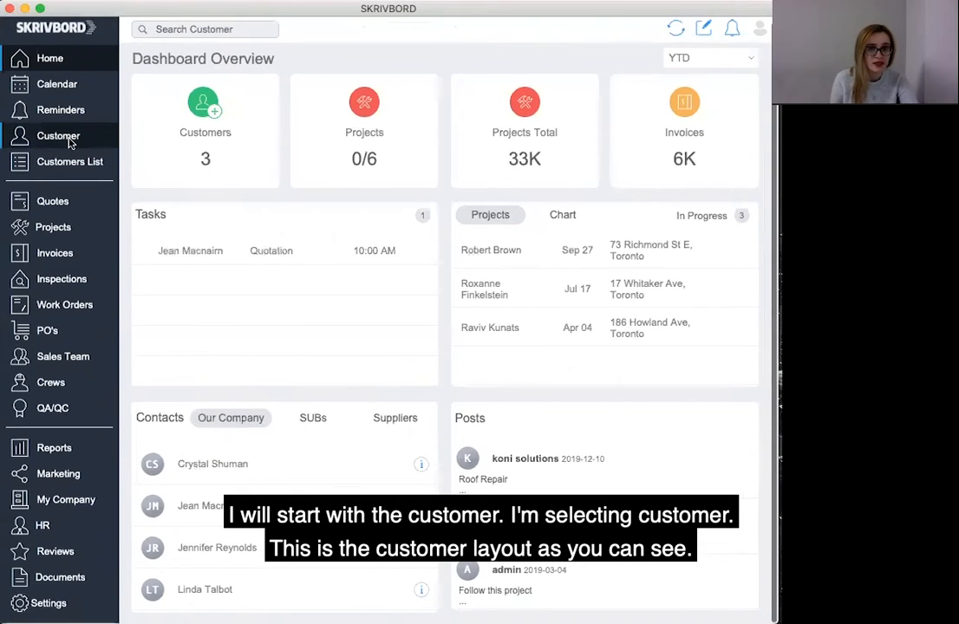
pyautogui.click(71, 144)
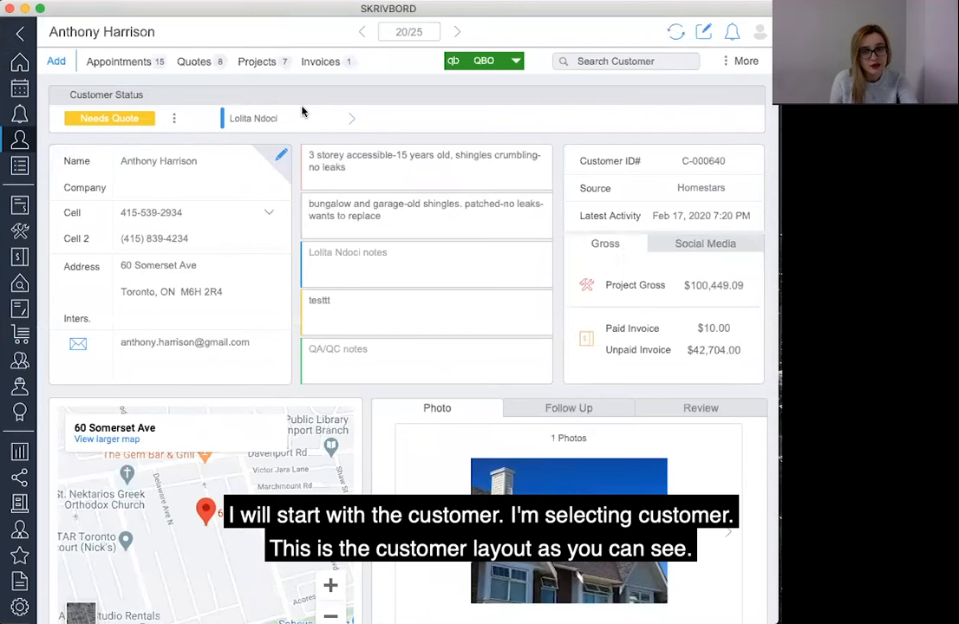
pyautogui.click(57, 64)
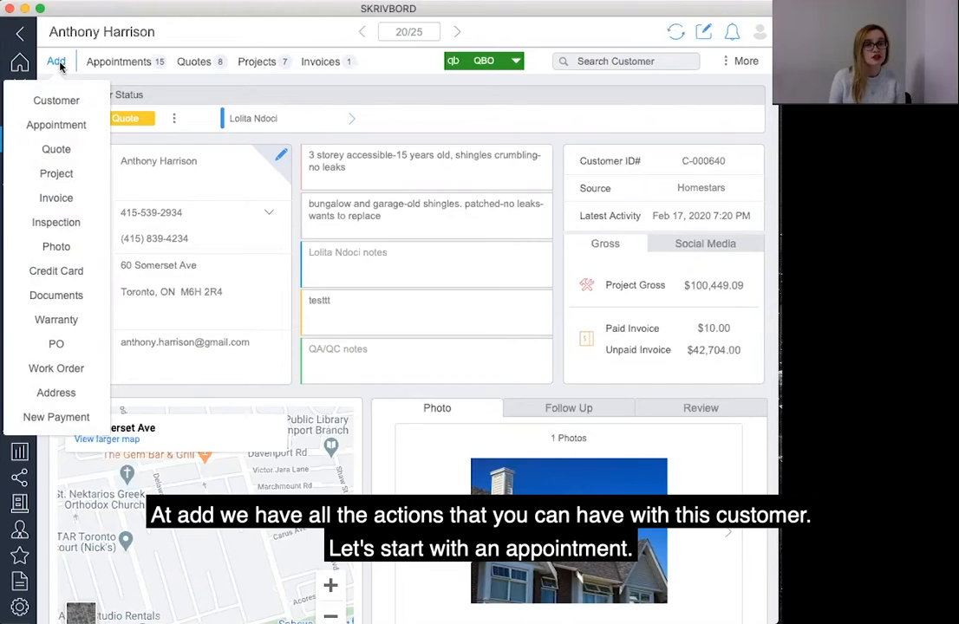
pyautogui.click(57, 127)
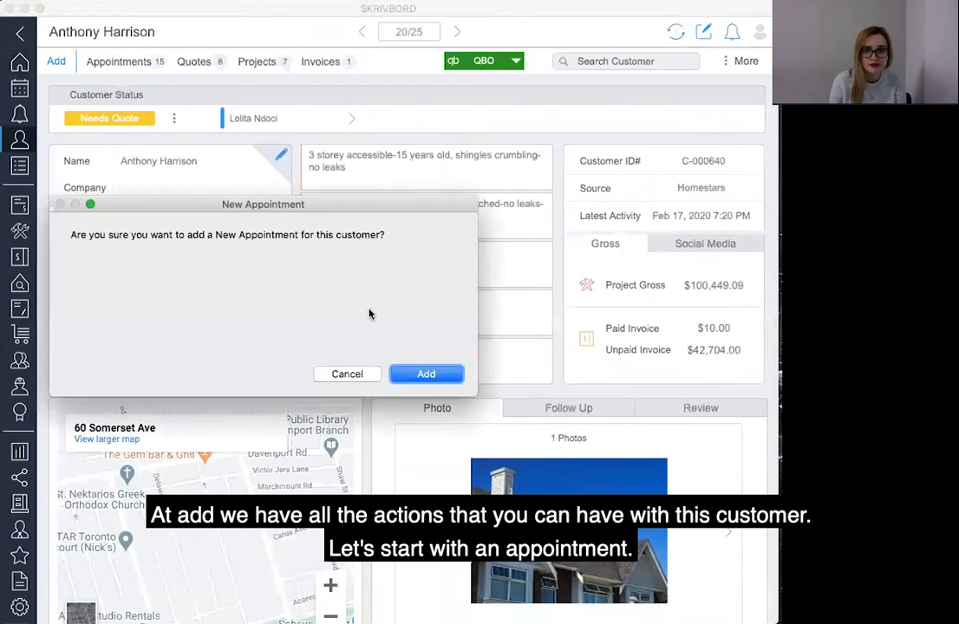
pyautogui.click(432, 374)
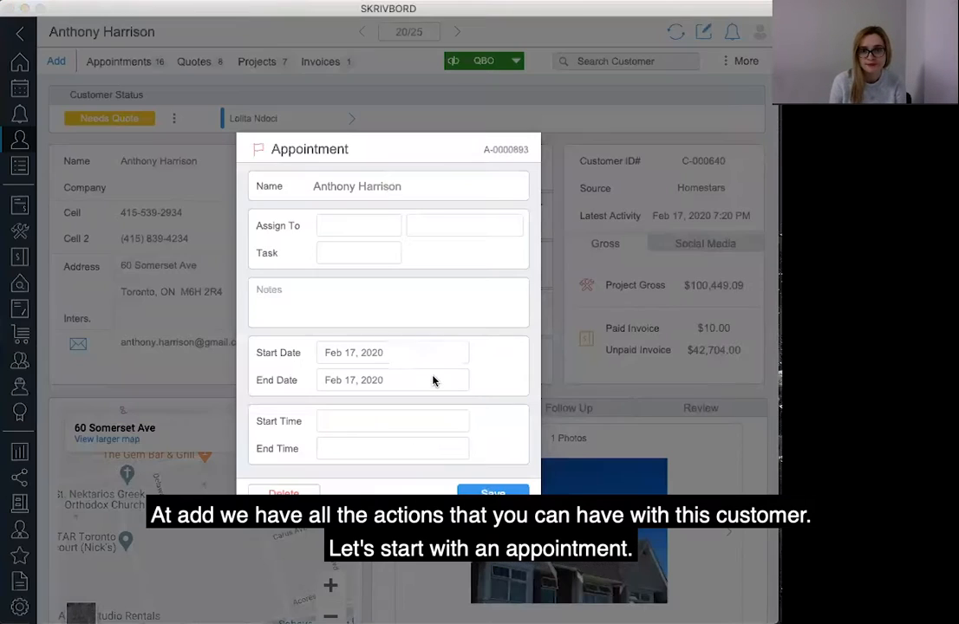
# Assign the appointment to a salesperson, choosing the demo user, and set its task to Inspection.
pyautogui.click(342, 228)
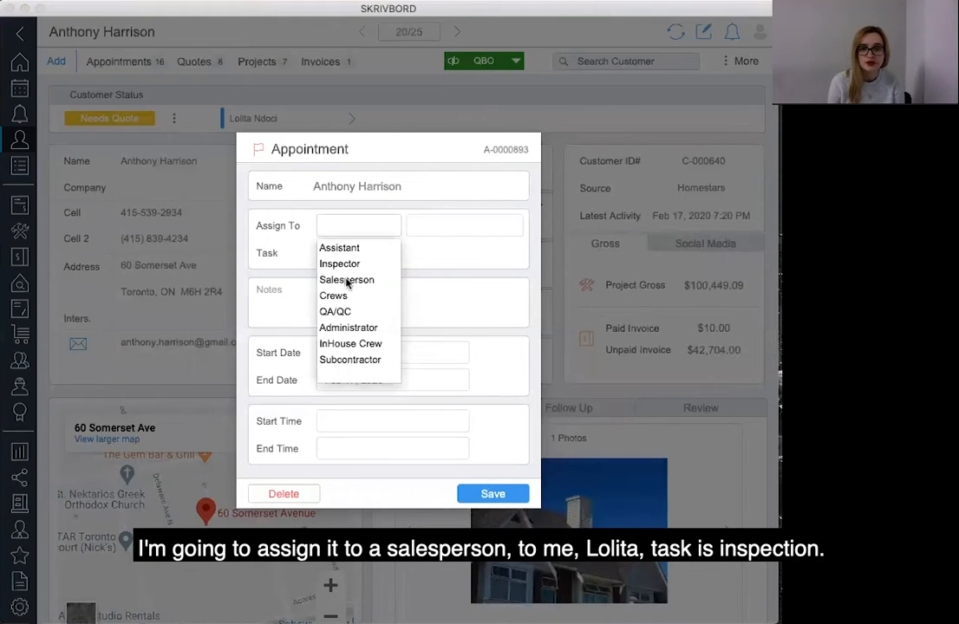
pyautogui.click(348, 281)
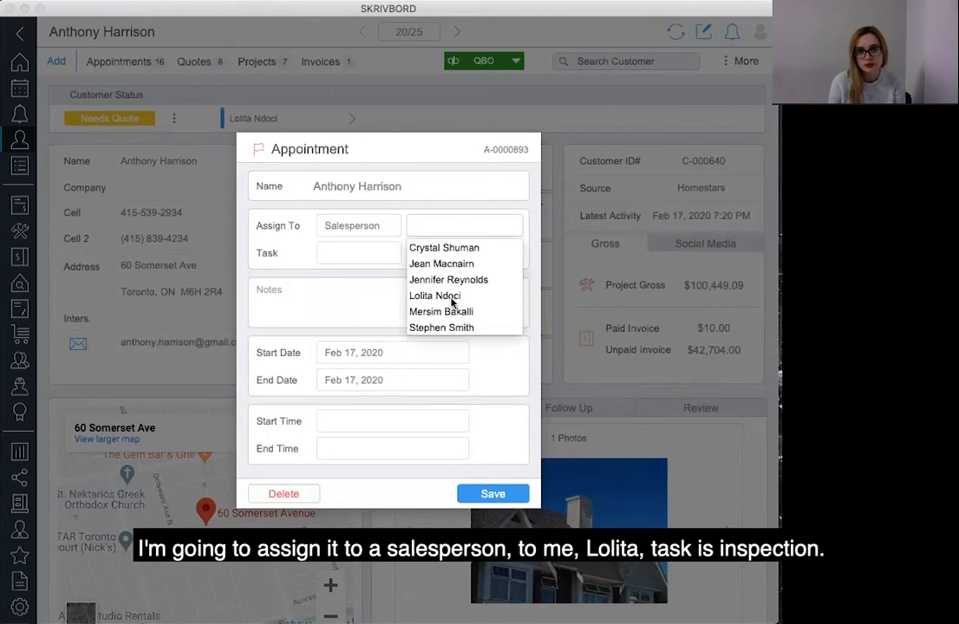
pyautogui.click(442, 297)
pyautogui.click(347, 253)
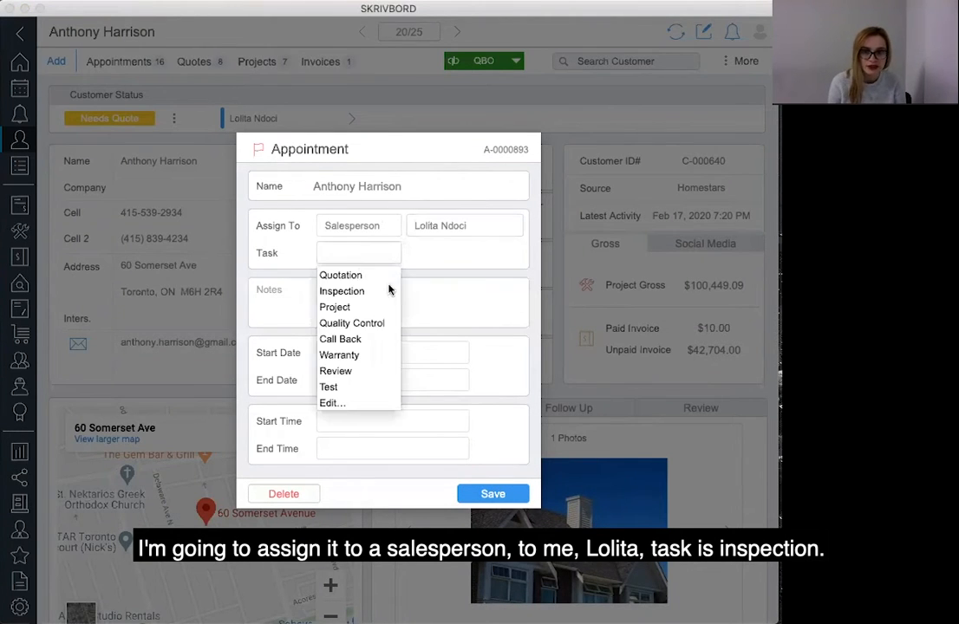
pyautogui.click(343, 292)
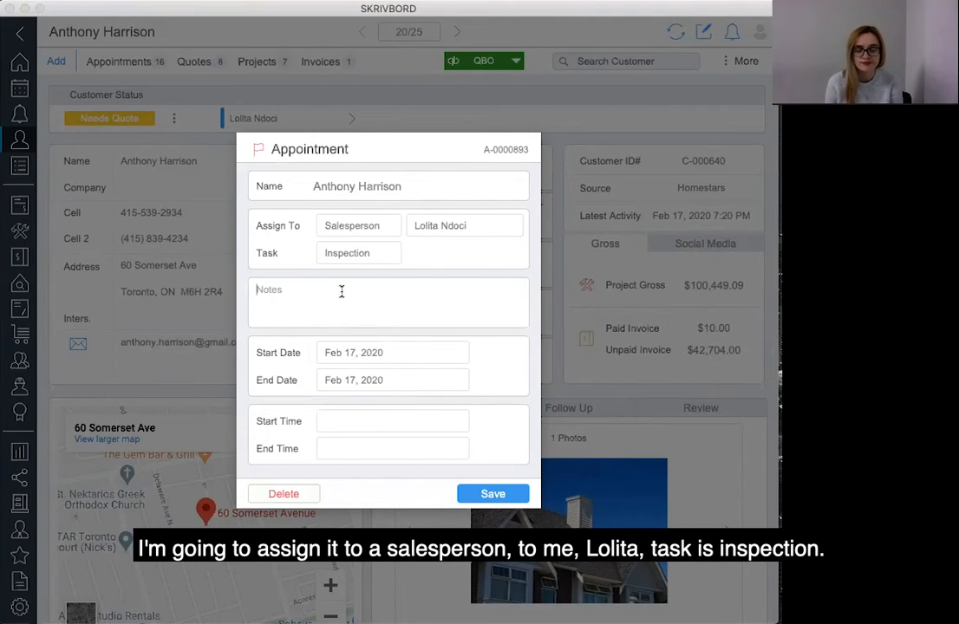
# Enter the note test for the appointment and check the start date in its date picker.
pyautogui.click(341, 292)
pyautogui.write('t')
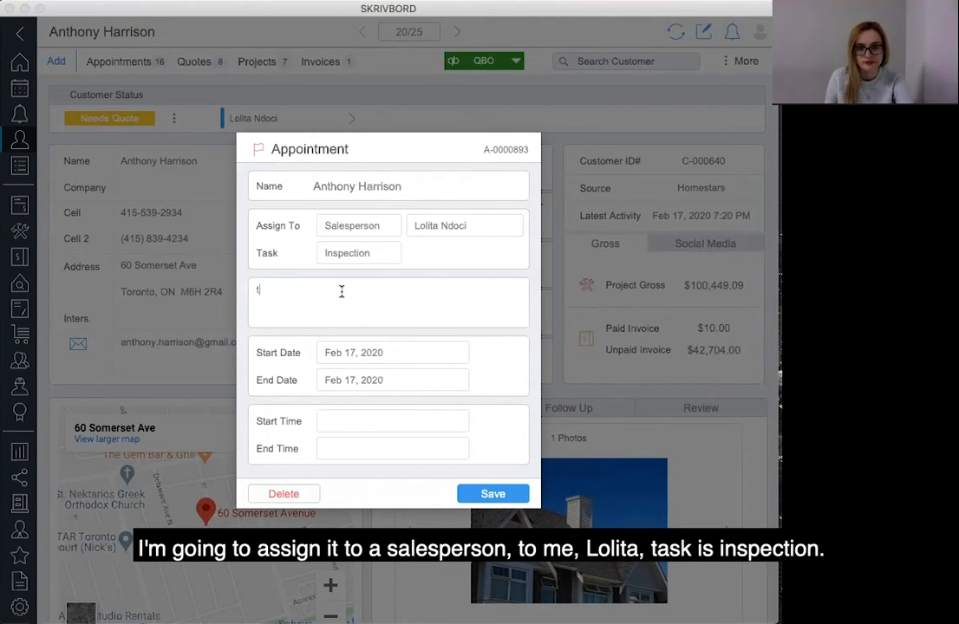
pyautogui.write('est')
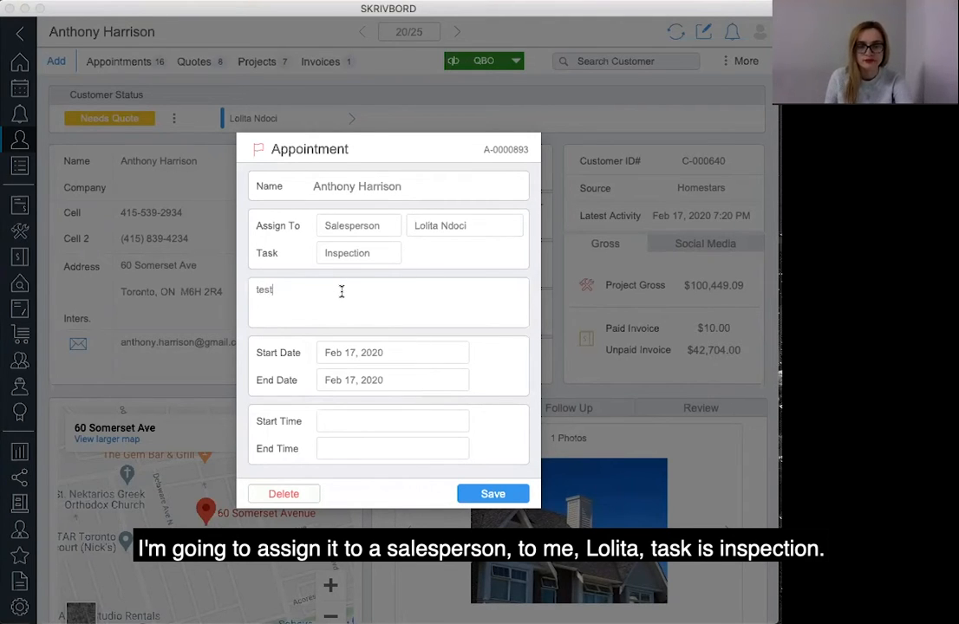
pyautogui.click(375, 357)
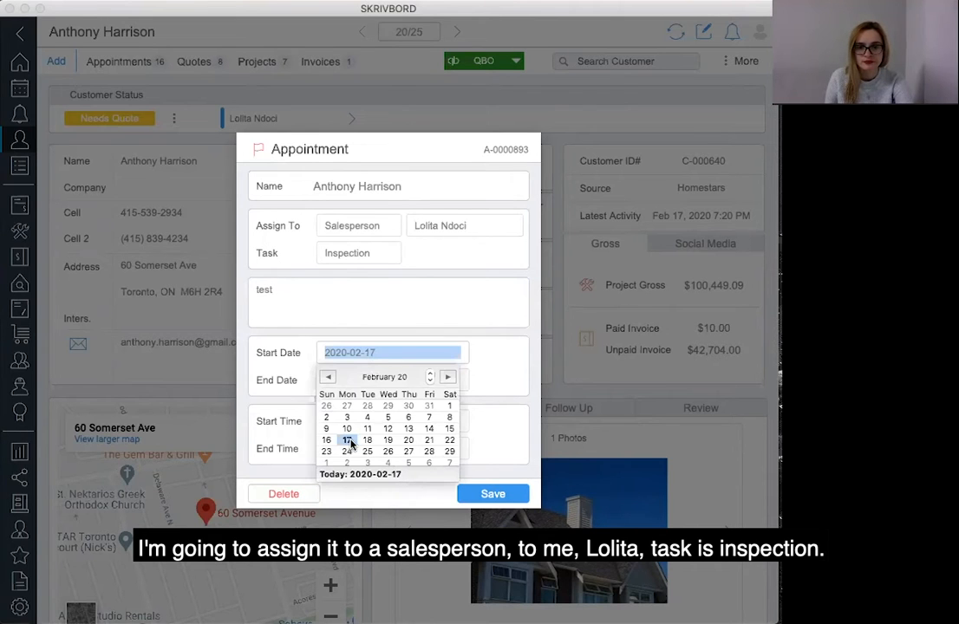
pyautogui.click(283, 387)
# Set the appointment's start time to 10:00 AM and end time to 11:00 AM.
pyautogui.click(351, 421)
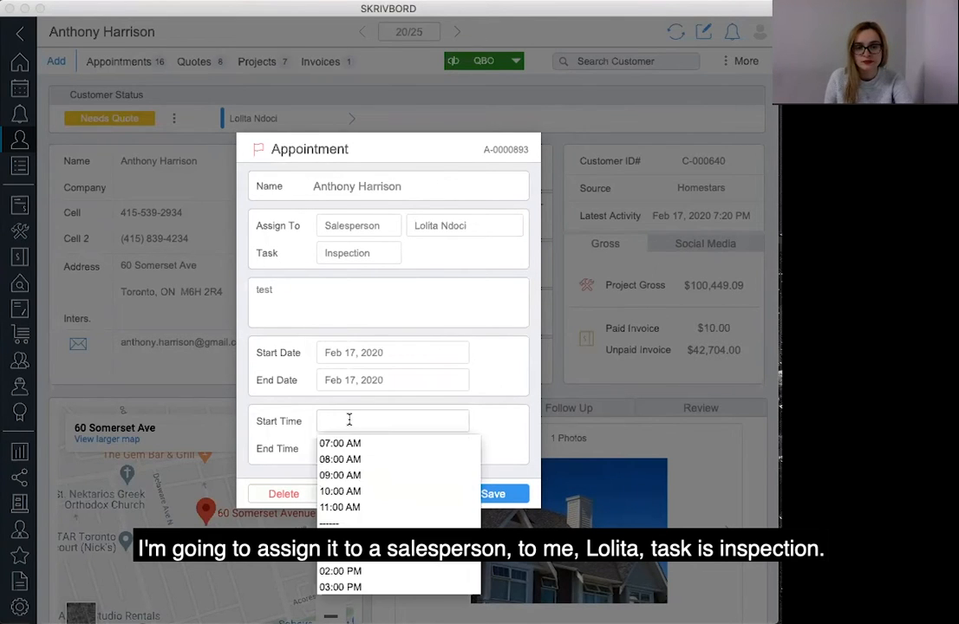
pyautogui.click(345, 492)
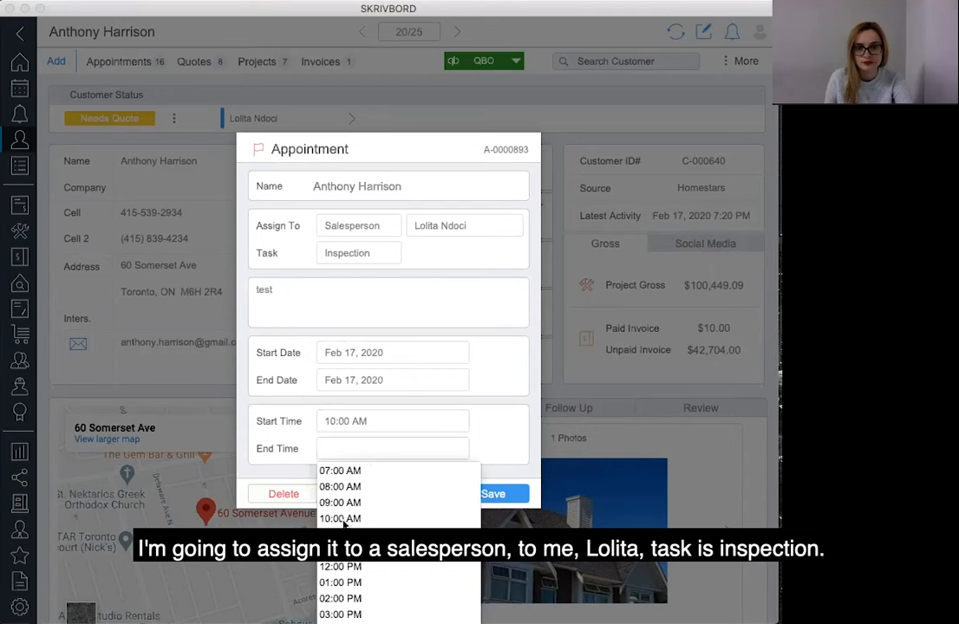
pyautogui.click(434, 534)
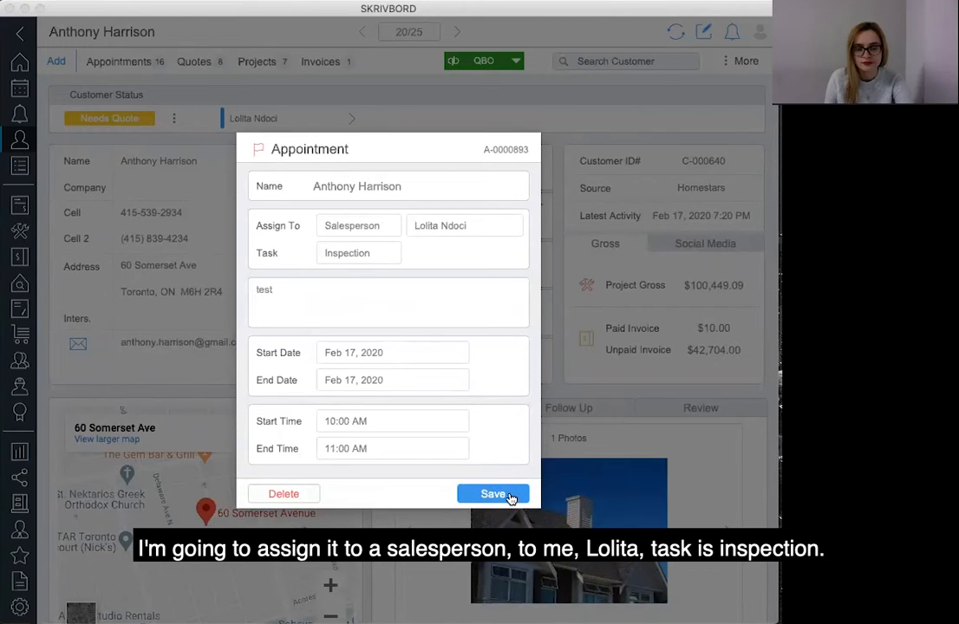
# Change the appointment time to 1:00 PM through 2:00 PM and save the appointment.
pyautogui.click(369, 424)
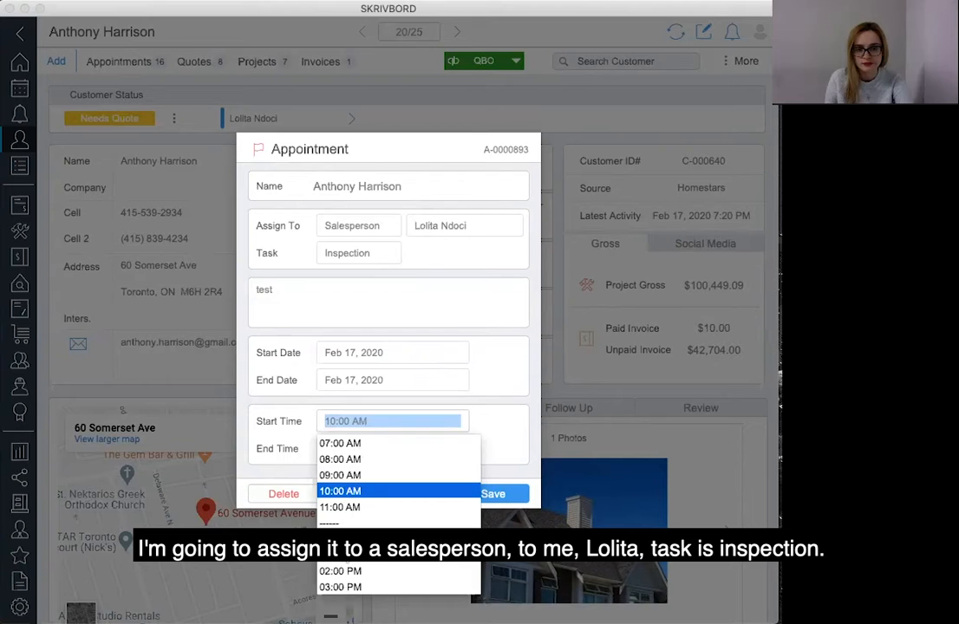
pyautogui.click(344, 556)
pyautogui.click(345, 451)
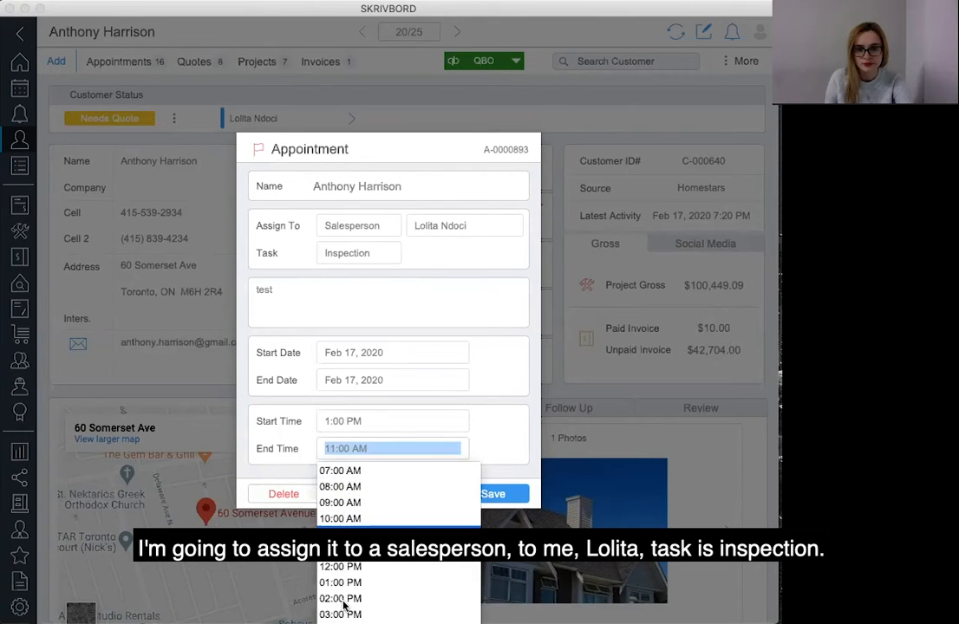
pyautogui.click(342, 599)
pyautogui.click(492, 493)
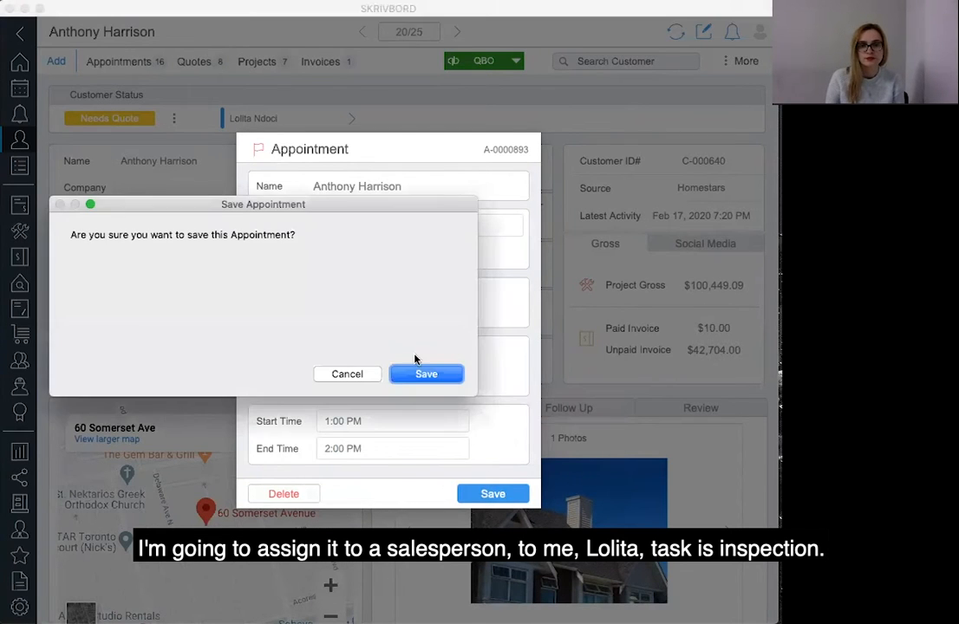
pyautogui.click(426, 376)
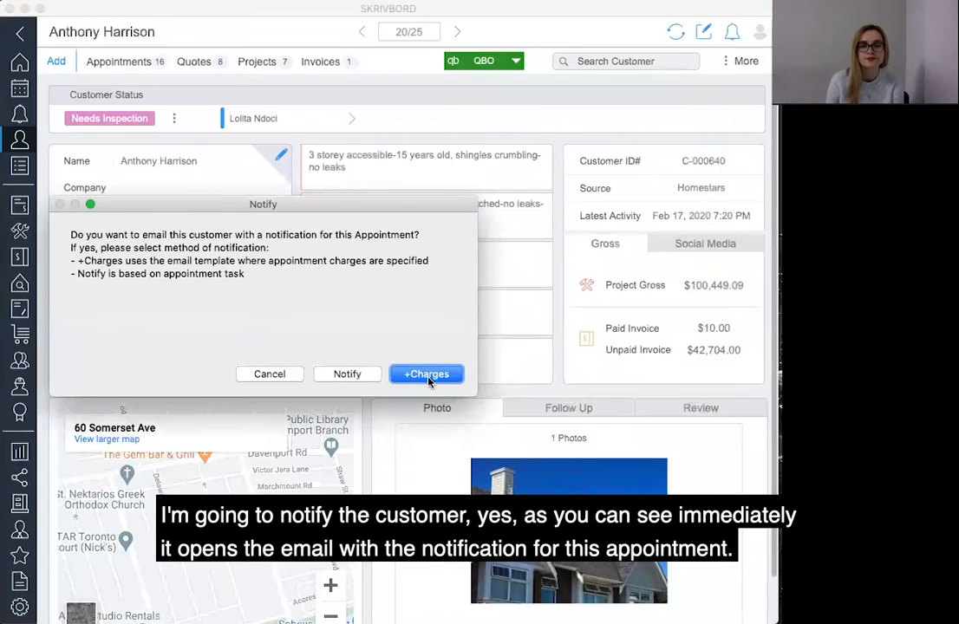
# Choose to notify the customer, then close the generated notification e-mail without sending it.
pyautogui.click(352, 376)
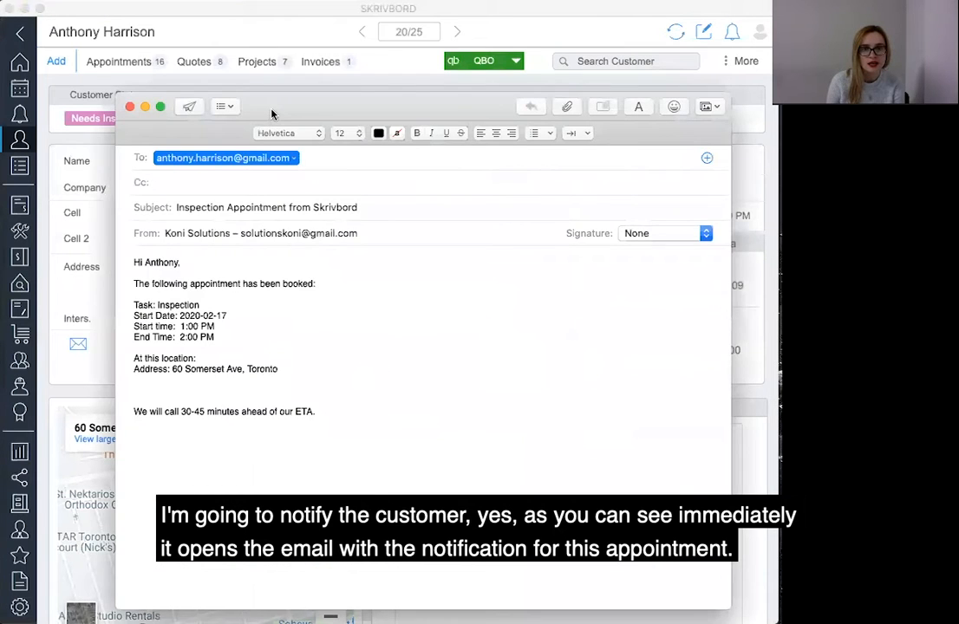
pyautogui.moveTo(272, 114); pyautogui.dragTo(260, 86)
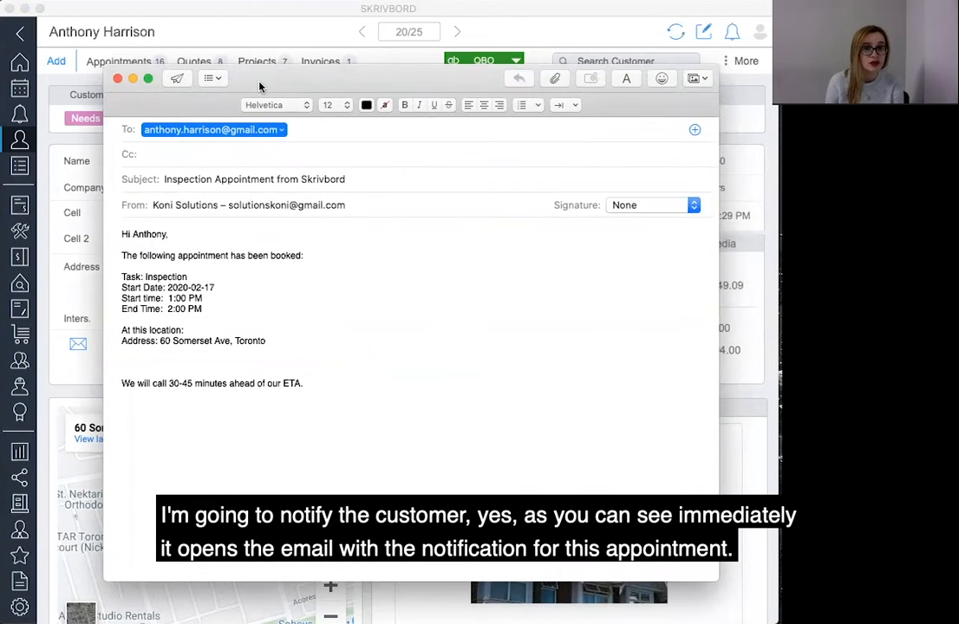
pyautogui.moveTo(259, 86); pyautogui.dragTo(265, 90)
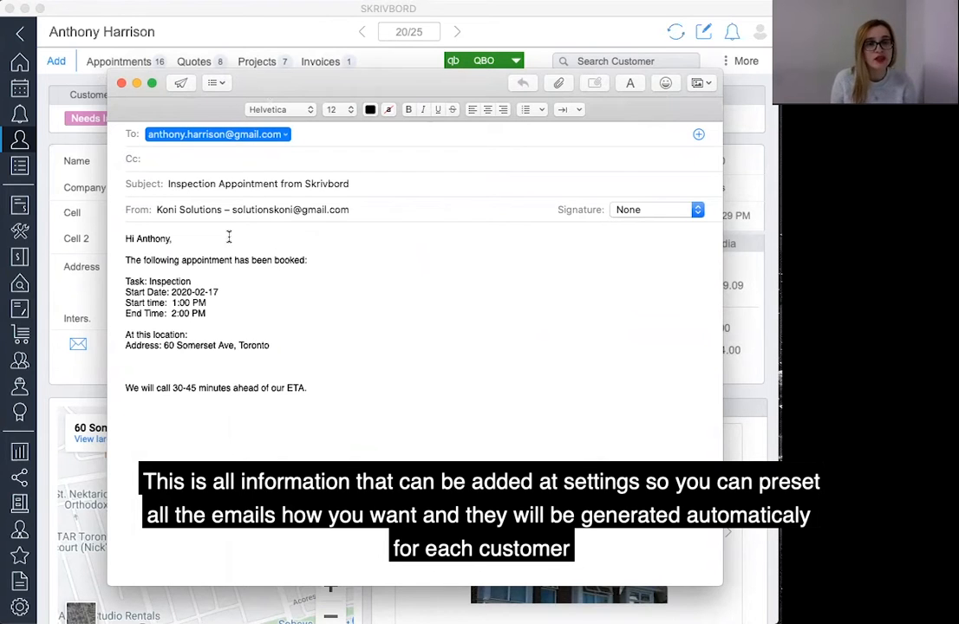
pyautogui.click(122, 85)
pyautogui.click(356, 201)
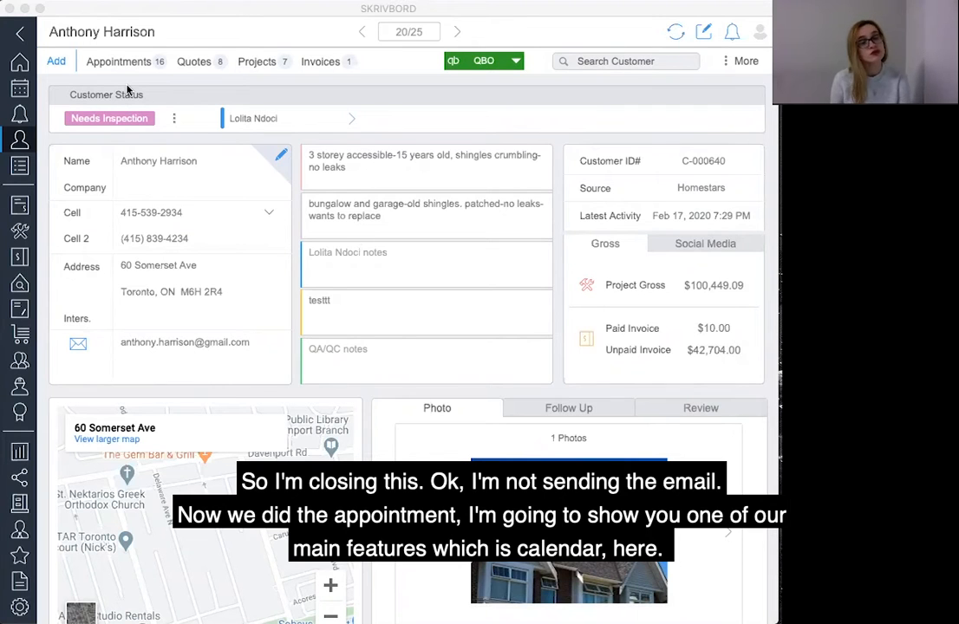
# Open the calendar and browse the monthly view of appointments.
pyautogui.click(19, 91)
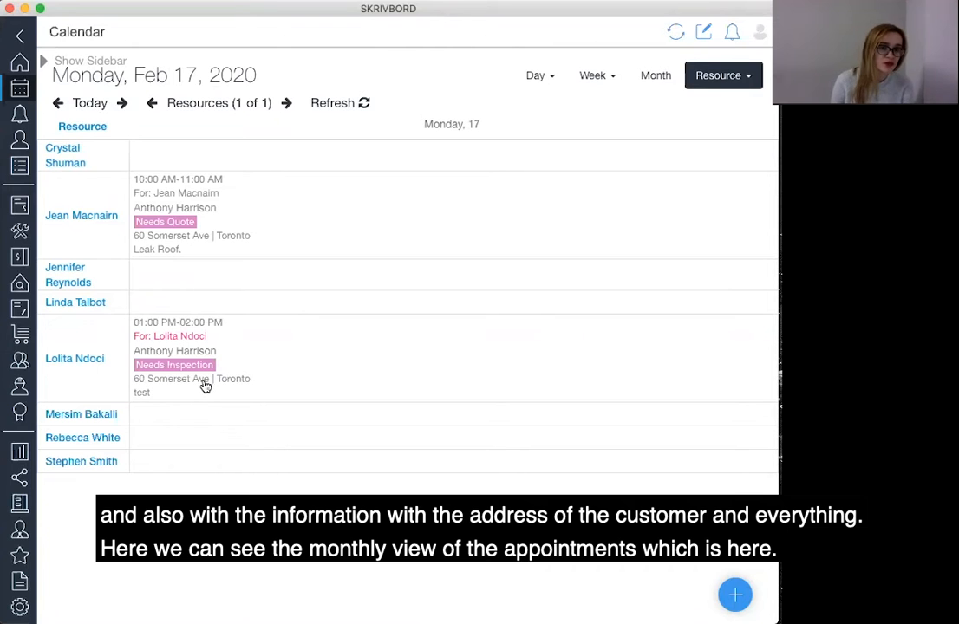
pyautogui.click(656, 76)
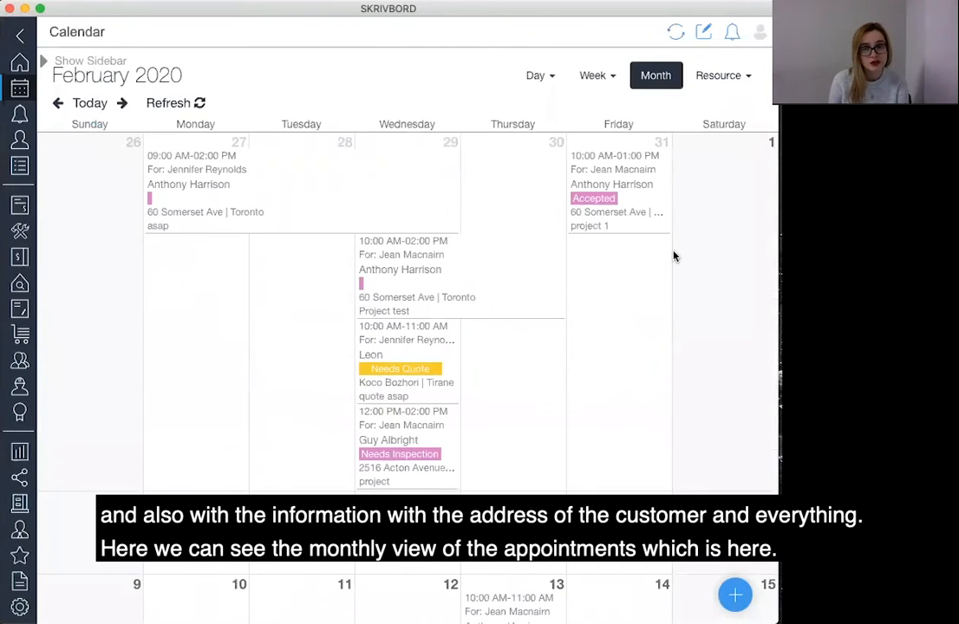
pyautogui.scroll(-10, 681, 325)
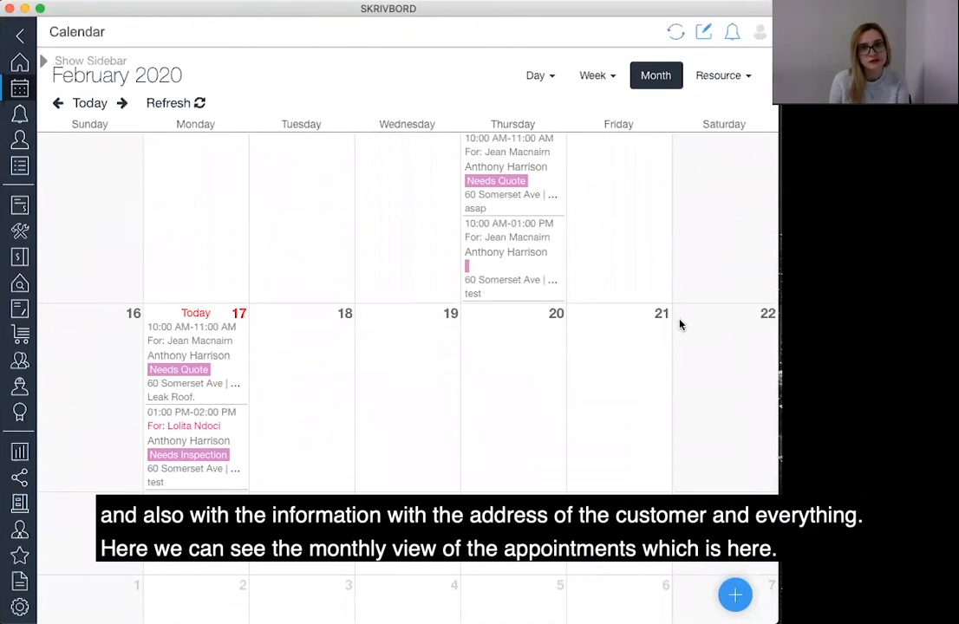
pyautogui.scroll(1, 681, 325)
pyautogui.scroll(15, 681, 326)
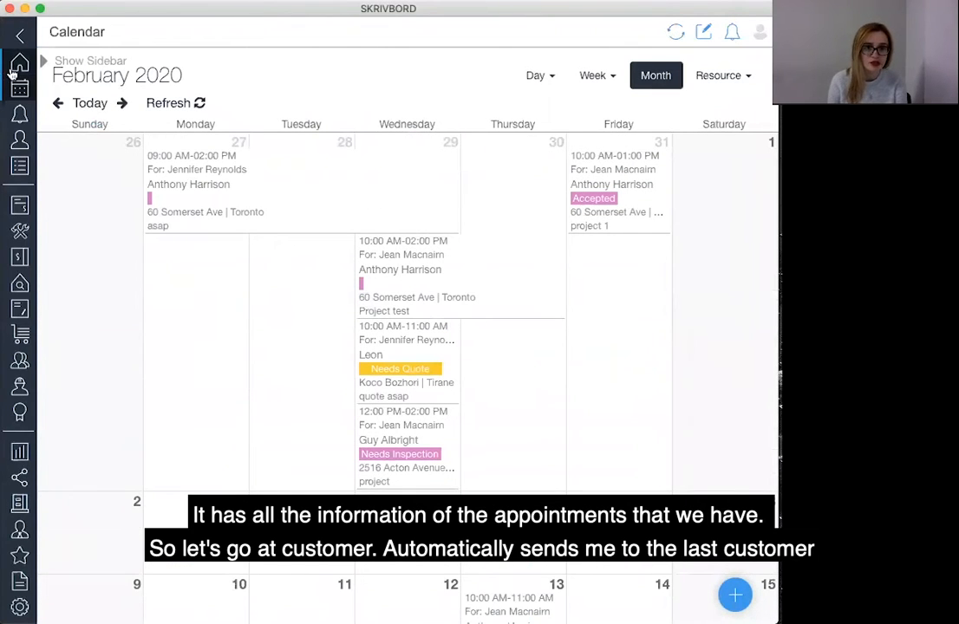
# Return to the customer and create a new quote named TEST, keeping the assigned salesperson.
pyautogui.click(20, 140)
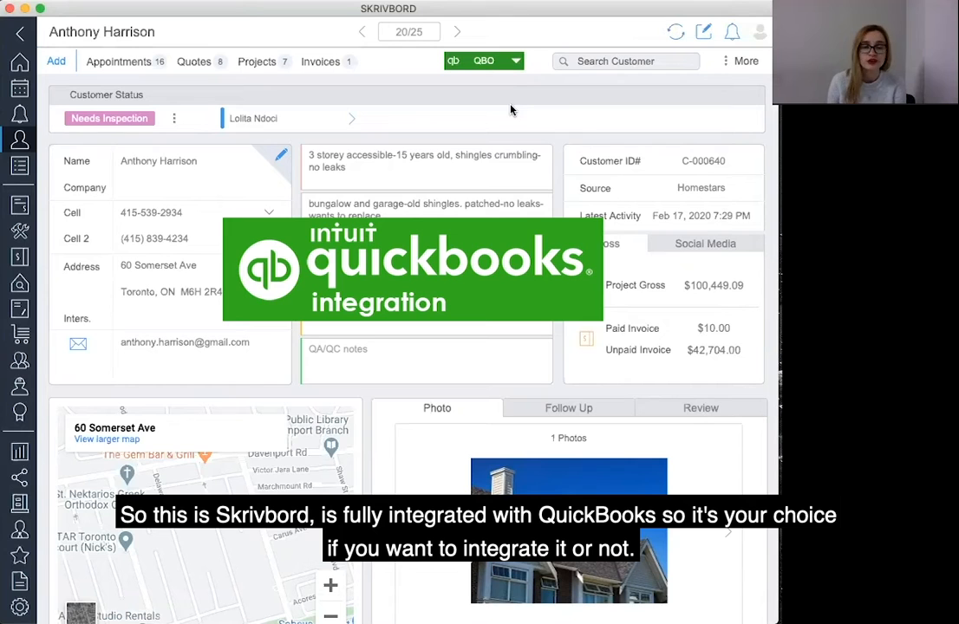
pyautogui.click(52, 64)
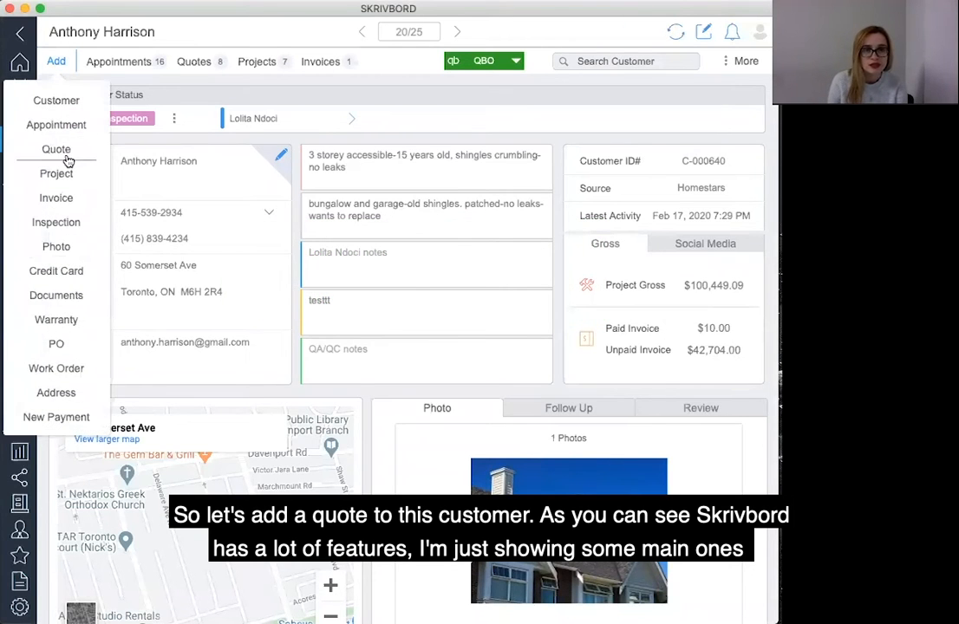
pyautogui.click(63, 156)
pyautogui.click(443, 375)
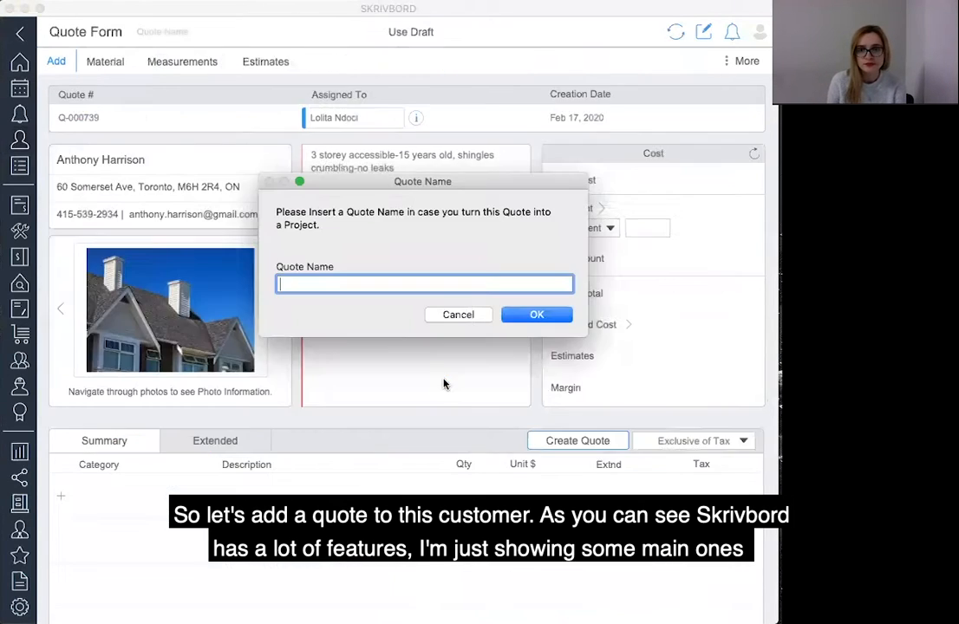
pyautogui.write('TEST')
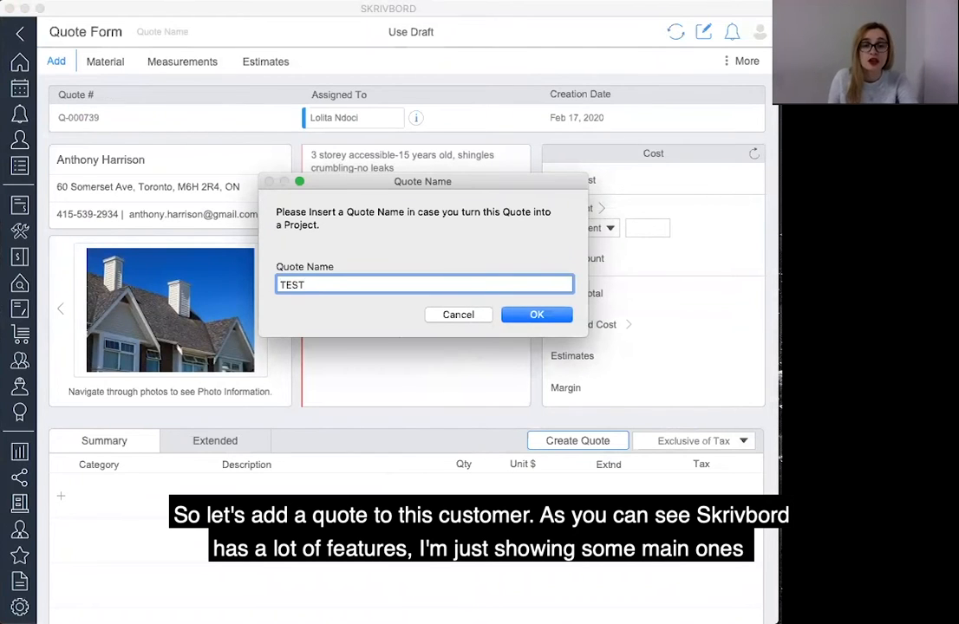
pyautogui.click(525, 315)
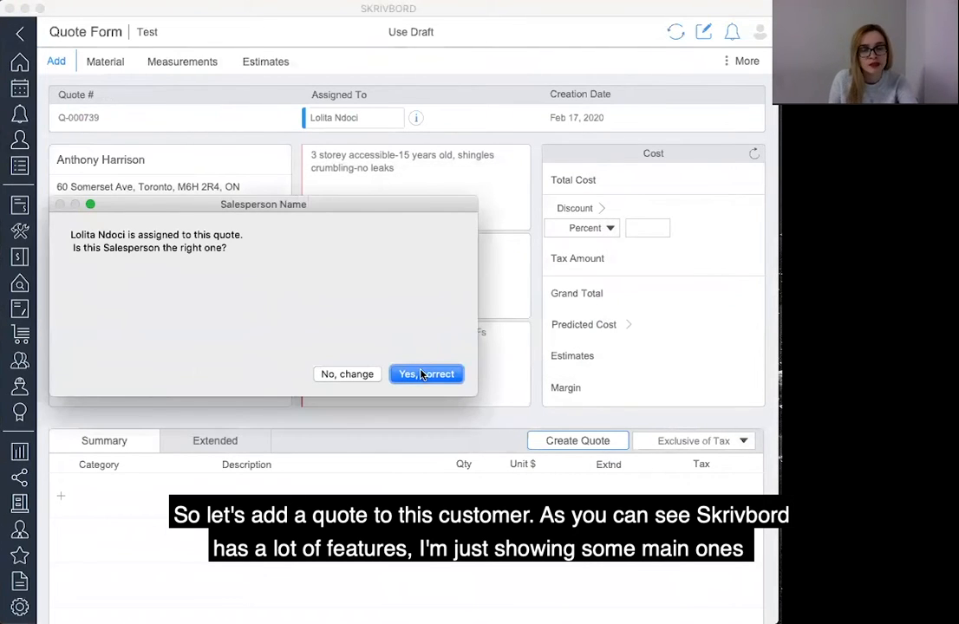
pyautogui.click(423, 369)
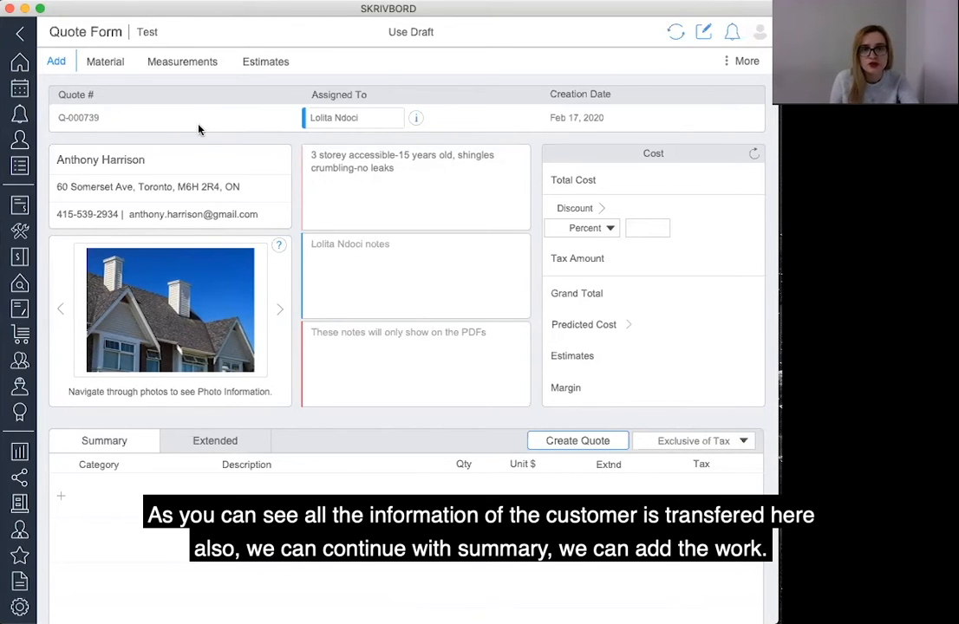
# Add a Basic Cost – Roof Replacement line item to the quote summary with a unit price of 5000 and save it.
pyautogui.click(61, 497)
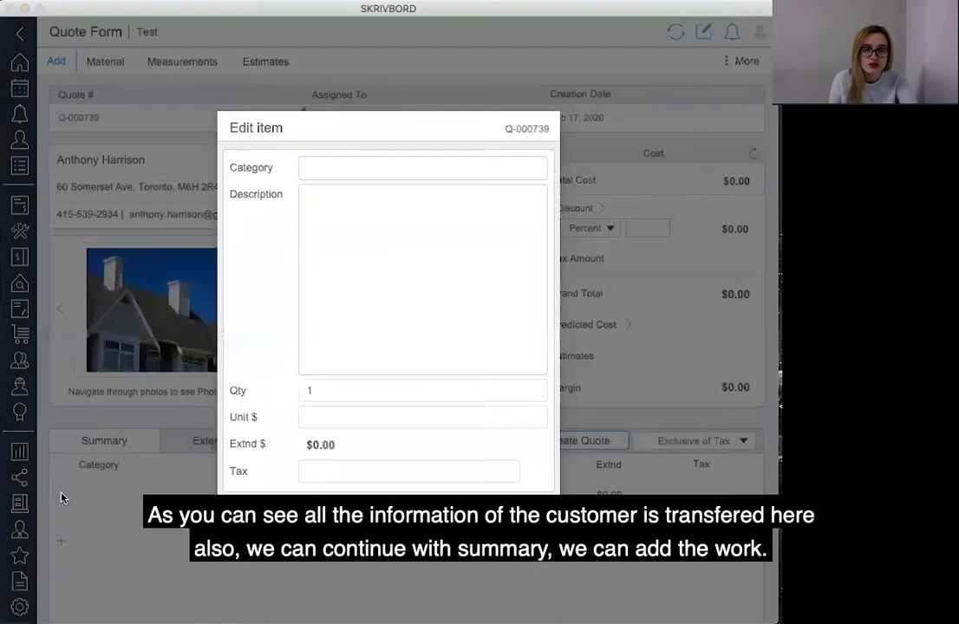
pyautogui.click(359, 178)
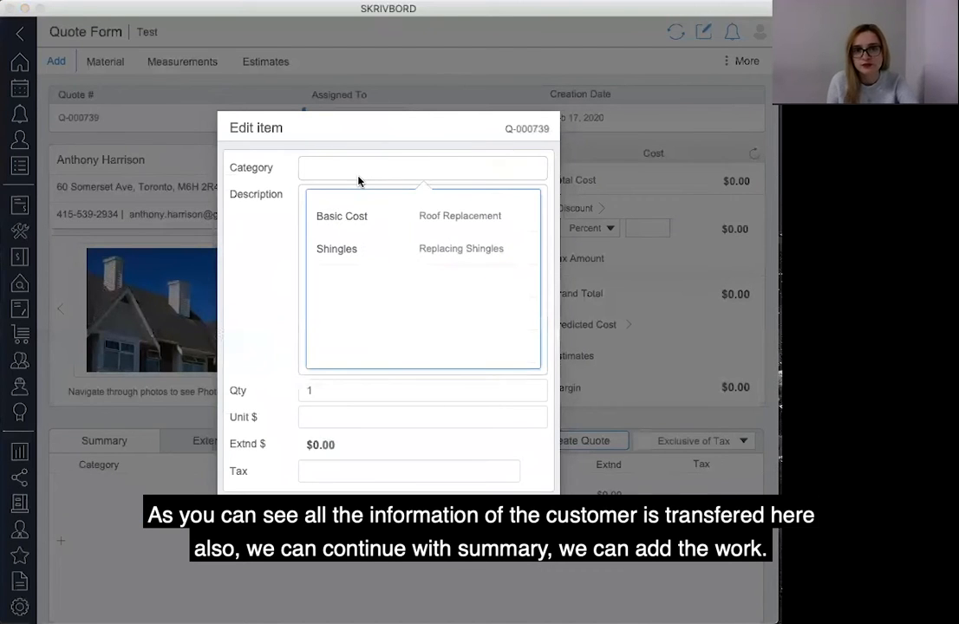
pyautogui.click(387, 217)
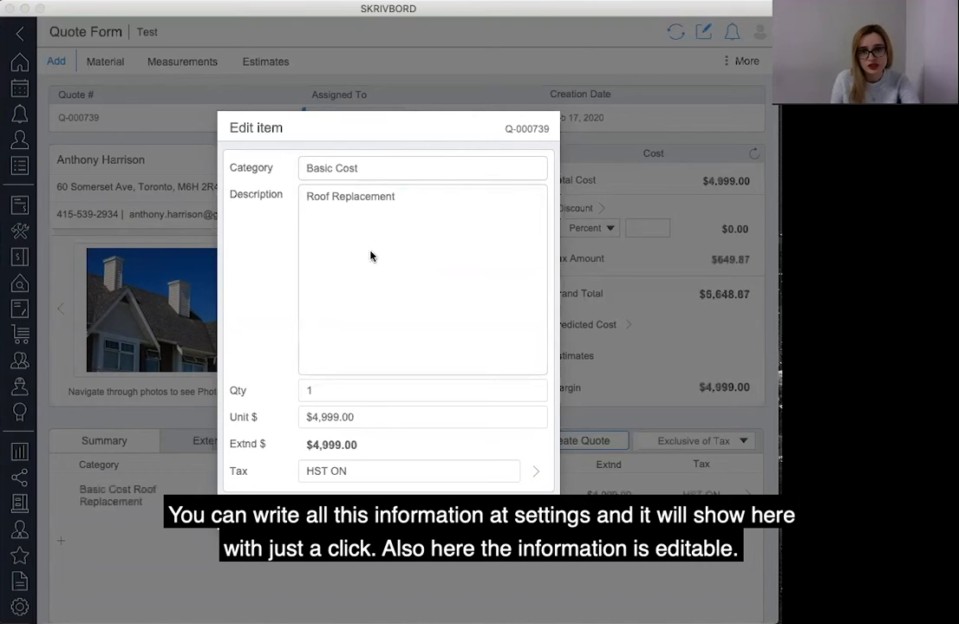
pyautogui.click(362, 418)
pyautogui.moveTo(362, 417); pyautogui.dragTo(203, 417)
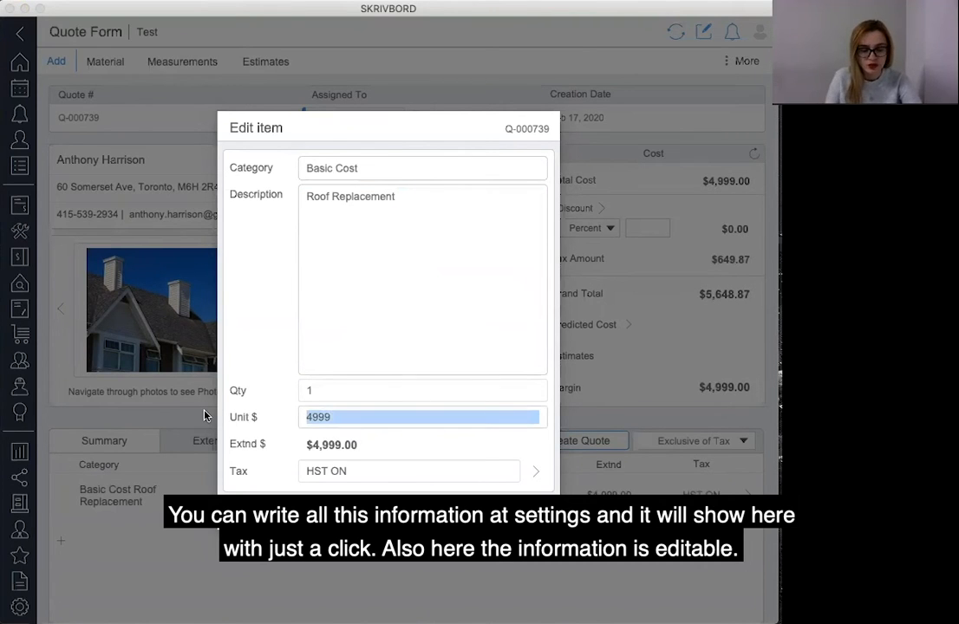
pyautogui.write('5000')
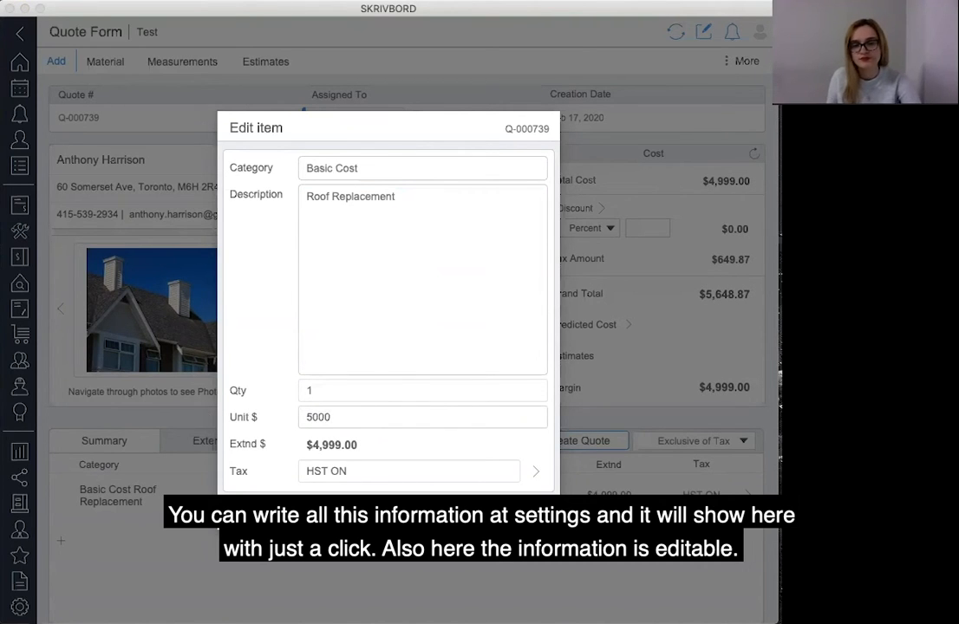
pyautogui.click(394, 521)
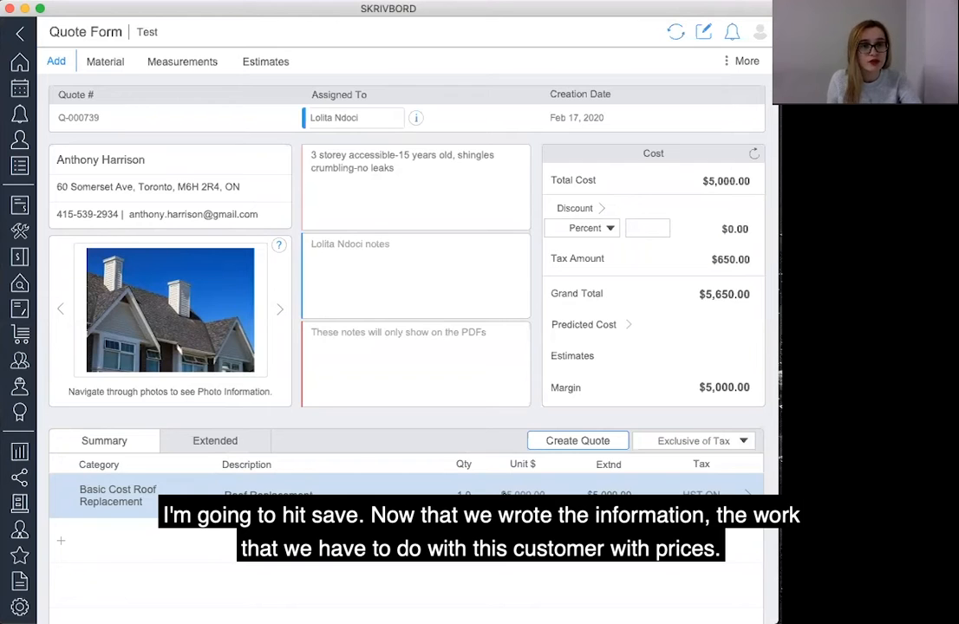
# Start creating the quote document and add the Roof Preparation template.
pyautogui.click(560, 441)
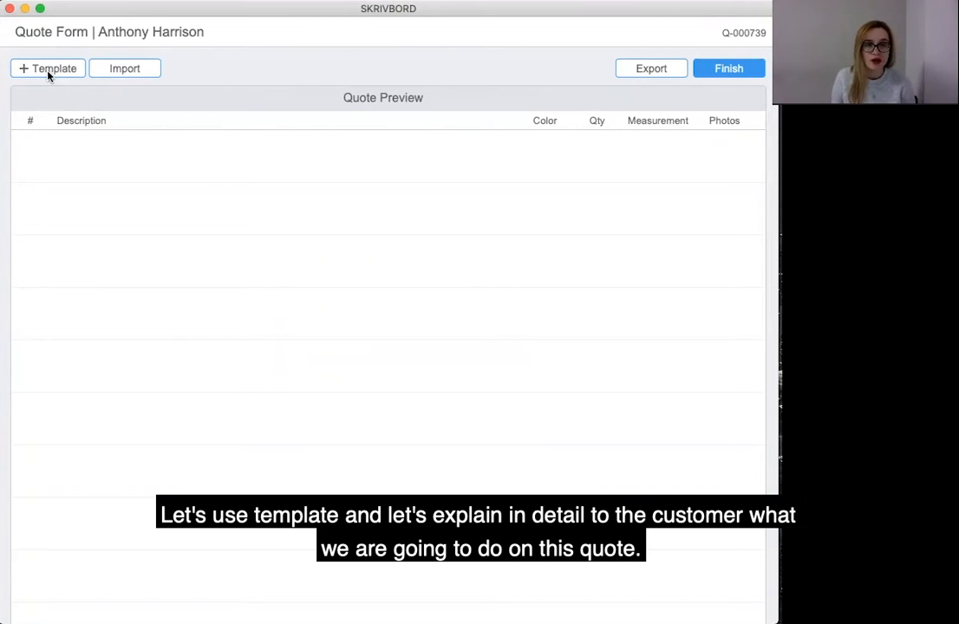
pyautogui.scroll(-2, 47, 76)
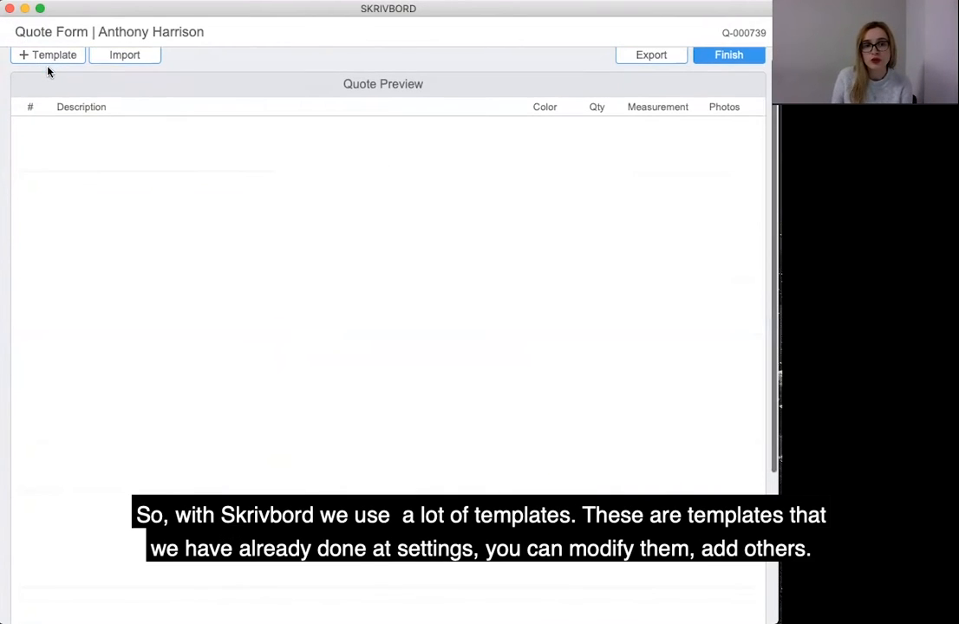
pyautogui.scroll(2, 48, 77)
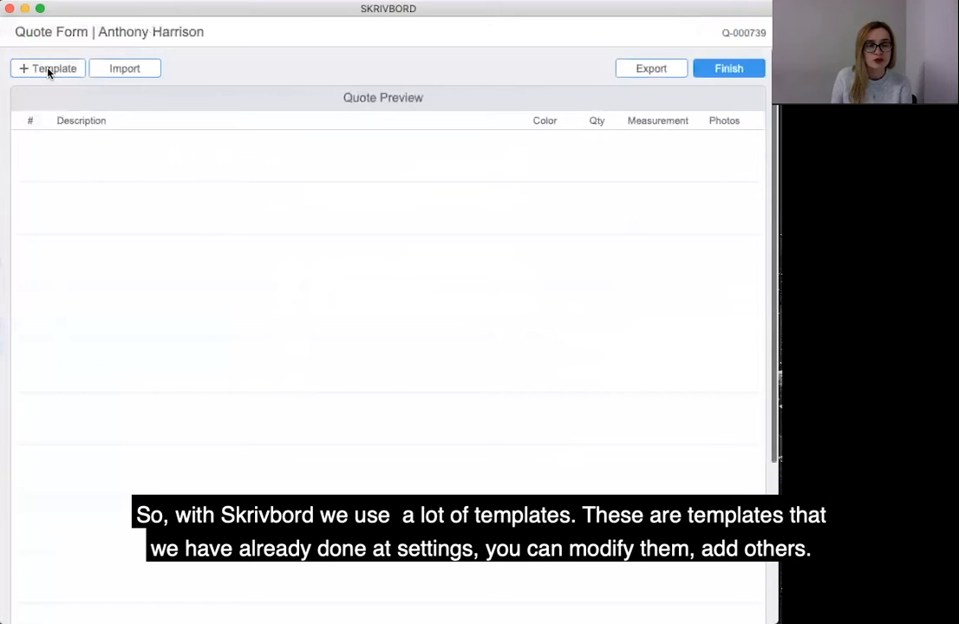
pyautogui.click(43, 73)
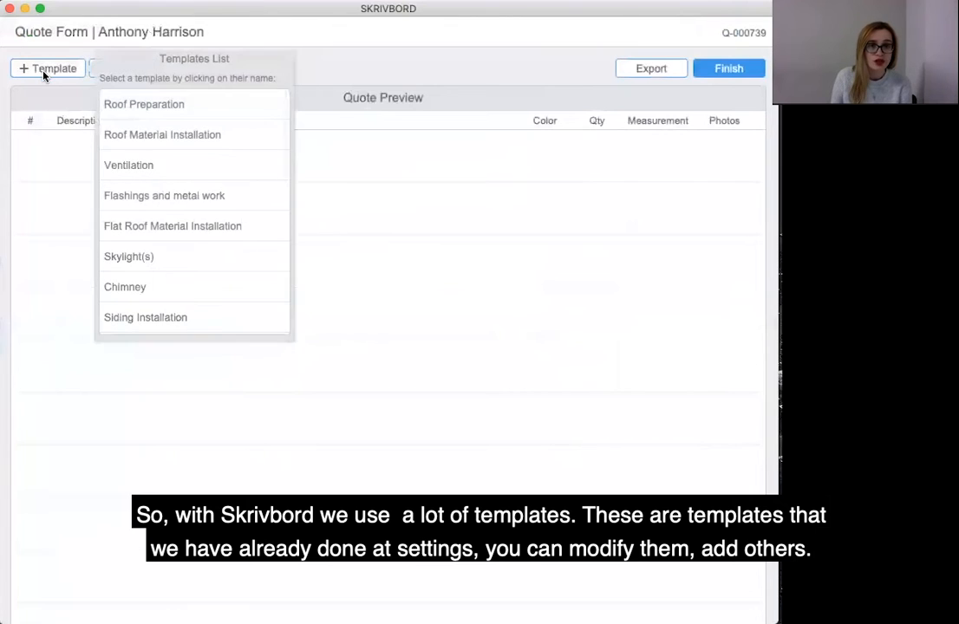
pyautogui.click(232, 113)
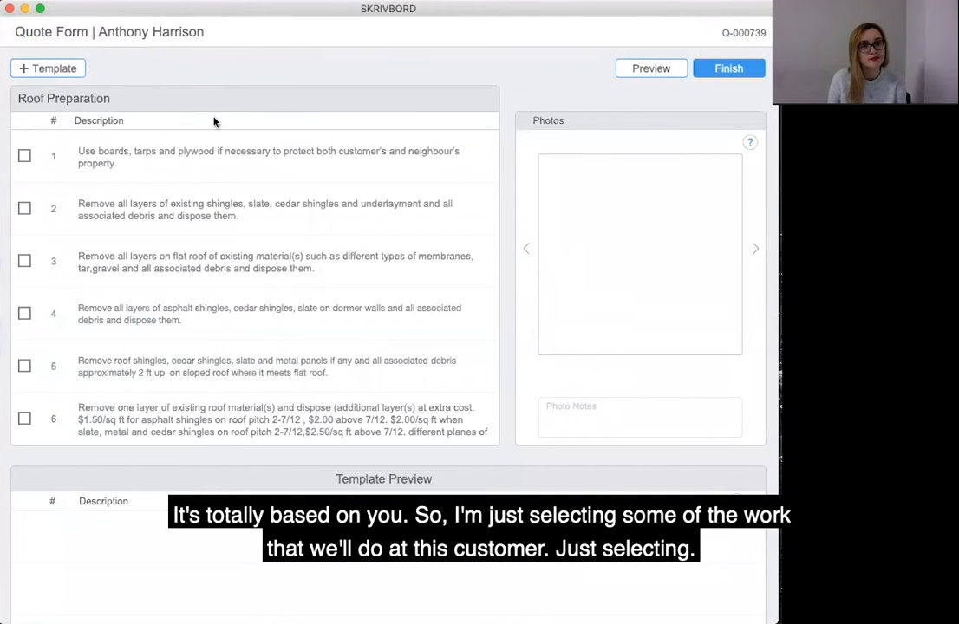
# Select Roof Preparation tasks 1, 3, 5, 6, 7 and 8 for the quote.
pyautogui.click(25, 156)
pyautogui.click(25, 260)
pyautogui.scroll(-3, 78, 290)
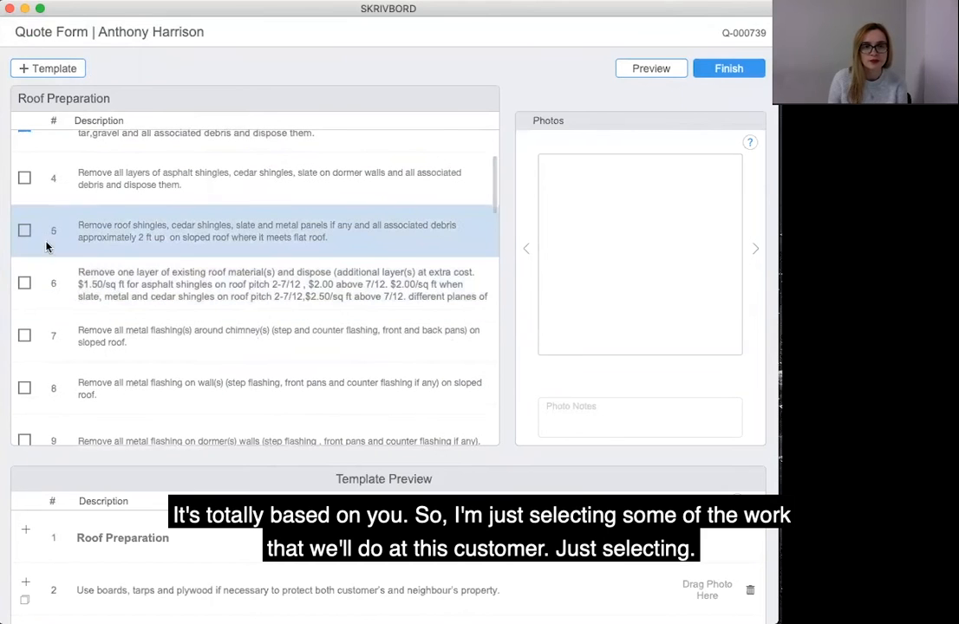
pyautogui.click(25, 231)
pyautogui.scroll(-1, 34, 256)
pyautogui.click(24, 230)
pyautogui.click(23, 283)
pyautogui.click(23, 334)
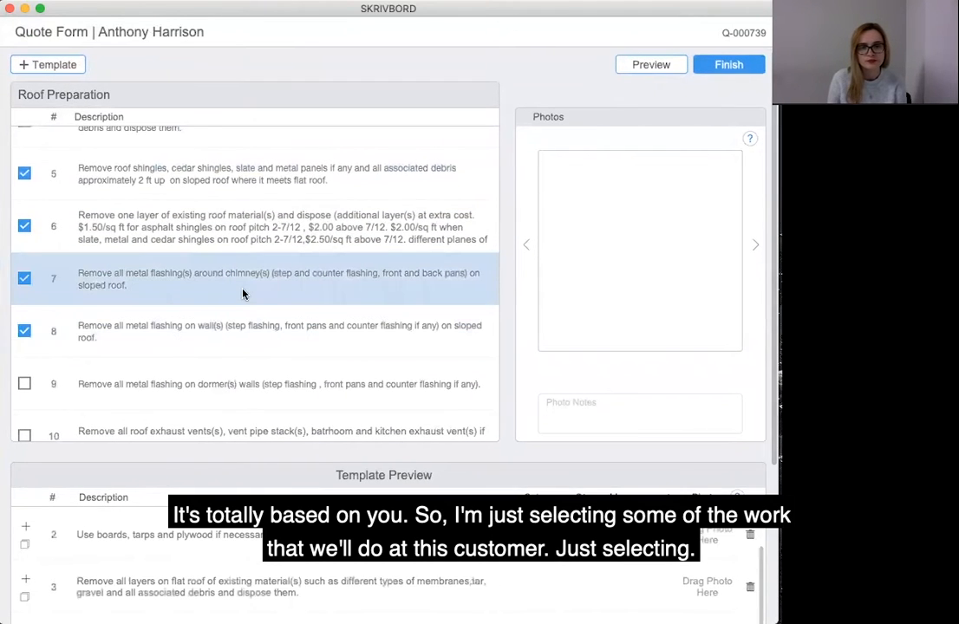
# Add the Roof Material Installation template and select its first three tasks.
pyautogui.click(78, 66)
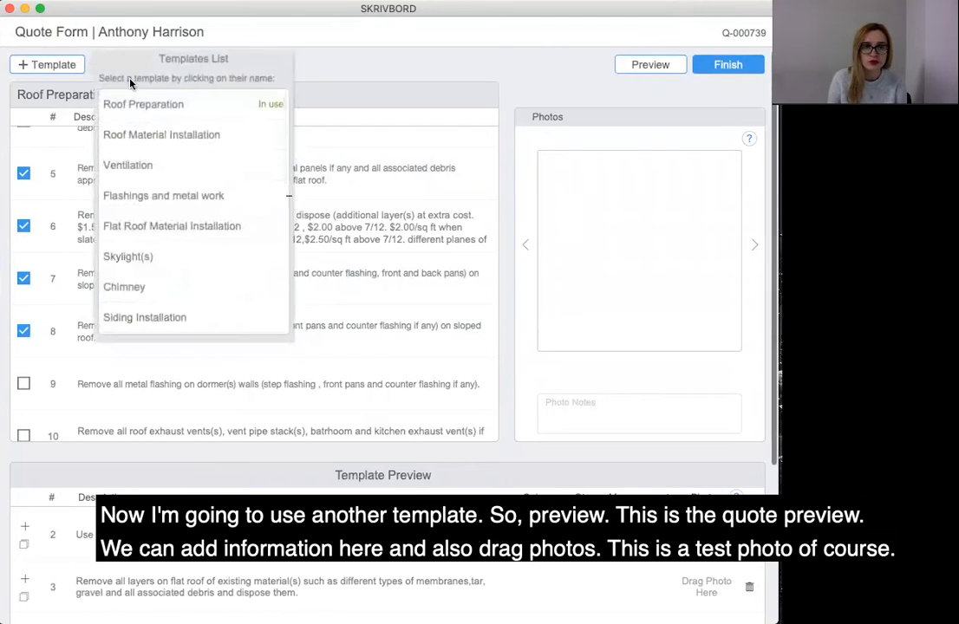
pyautogui.click(206, 137)
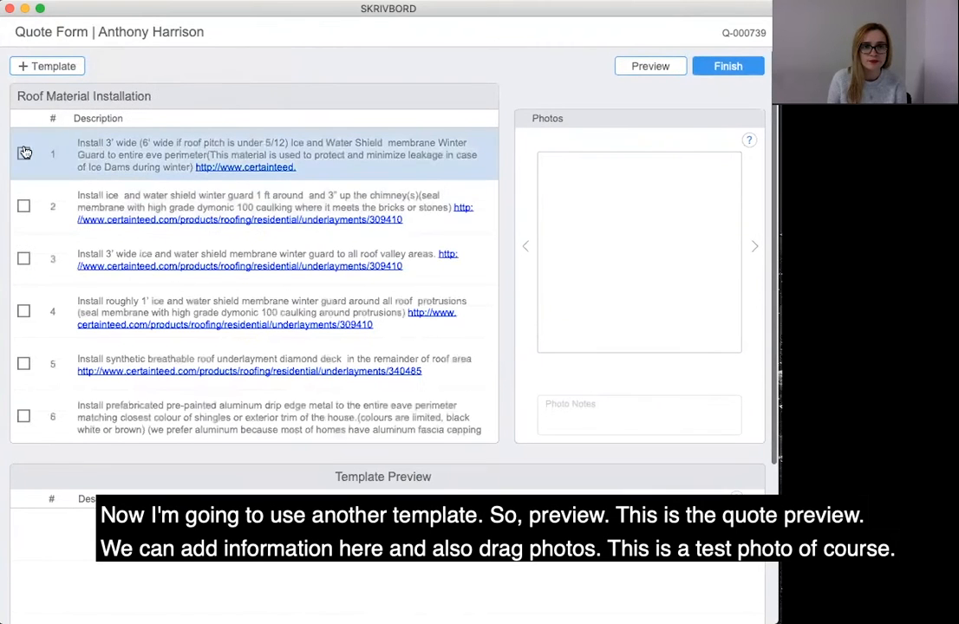
pyautogui.click(25, 209)
pyautogui.click(25, 156)
pyautogui.click(24, 261)
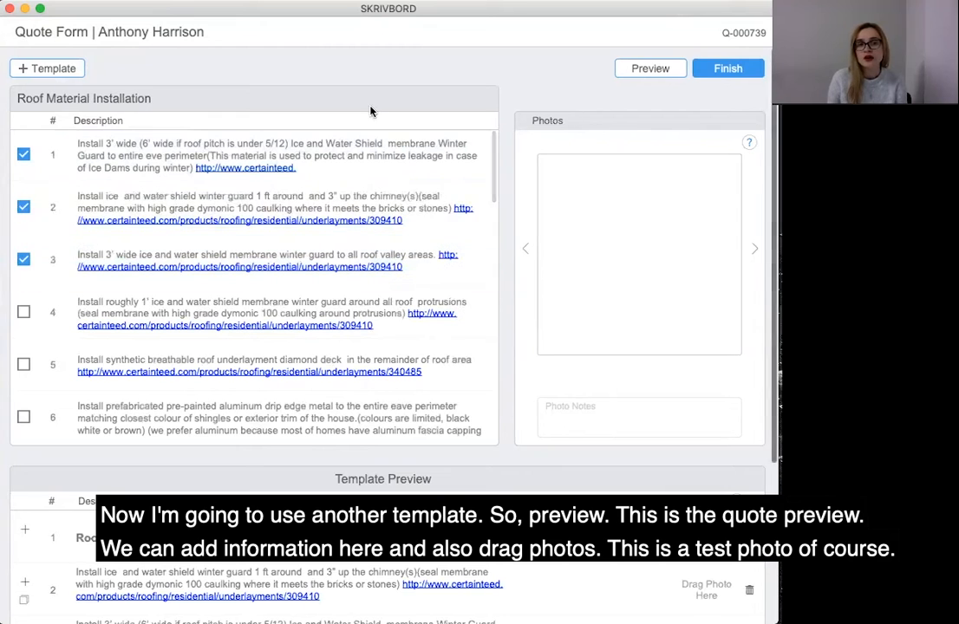
# Open the quote preview and set the first Roof Preparation task's color to Blue.
pyautogui.click(670, 73)
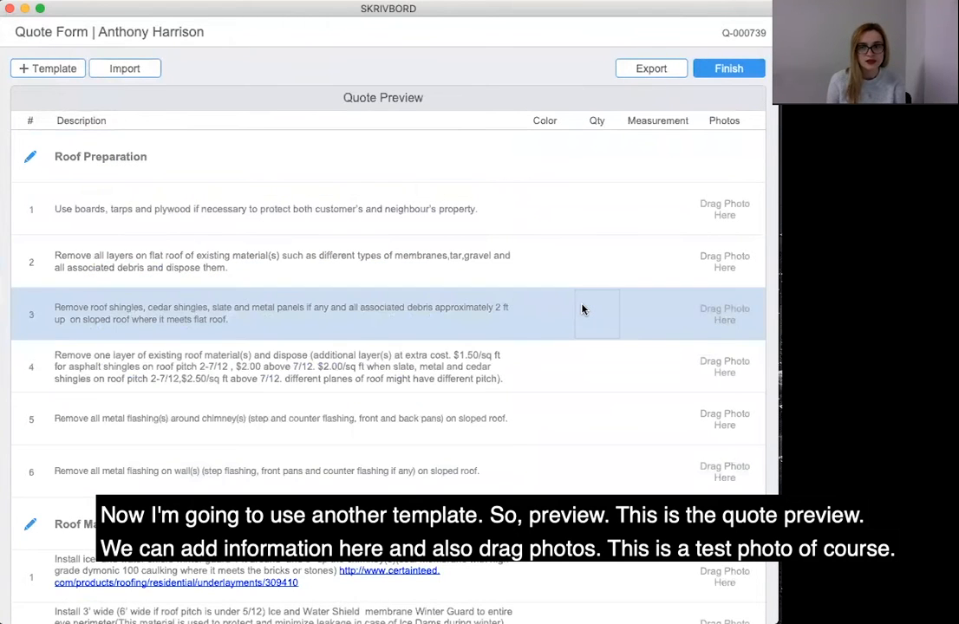
pyautogui.scroll(-3, 583, 309)
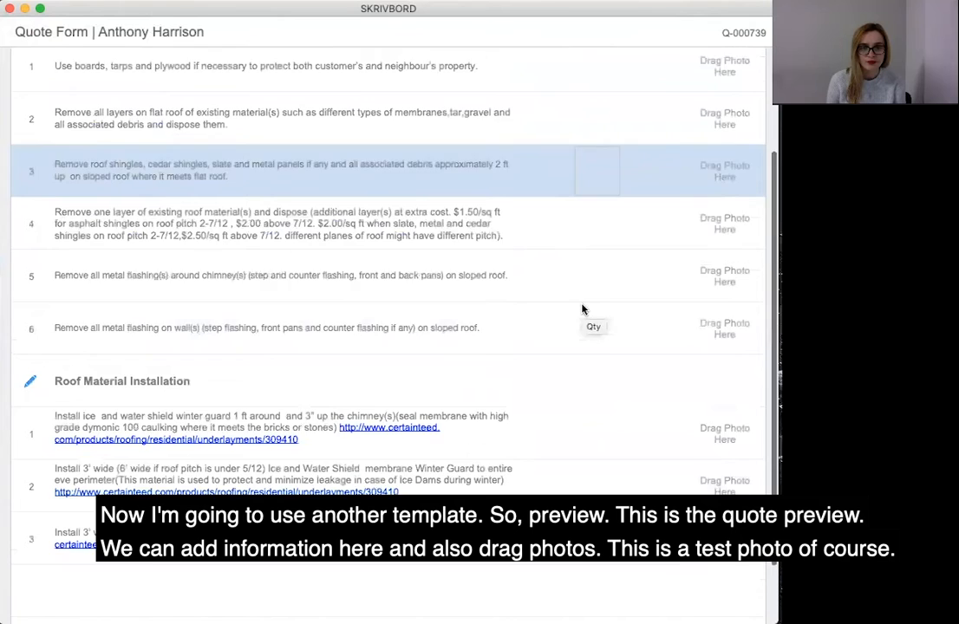
pyautogui.scroll(3, 582, 310)
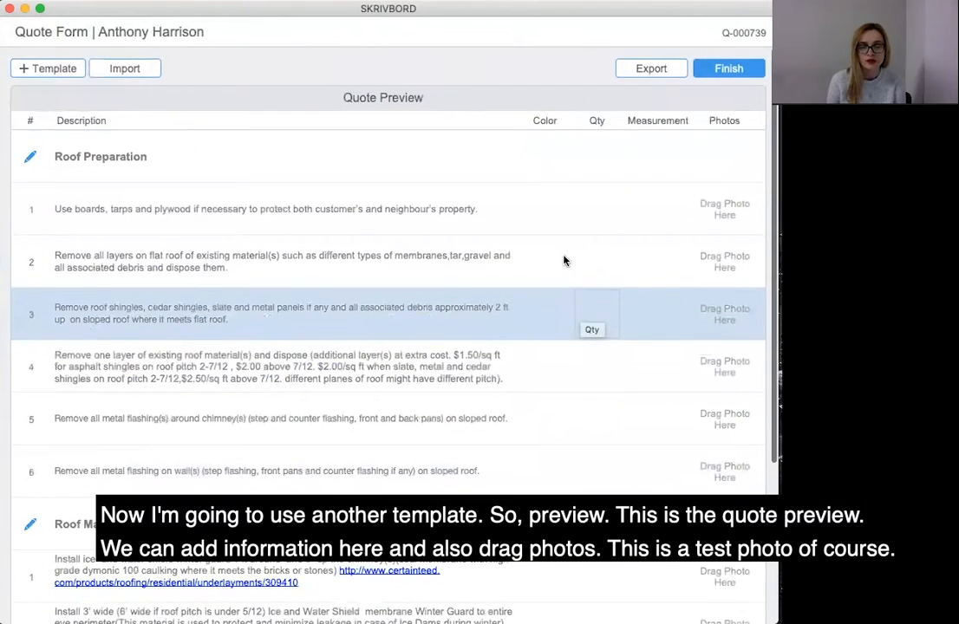
pyautogui.click(546, 208)
pyautogui.click(538, 244)
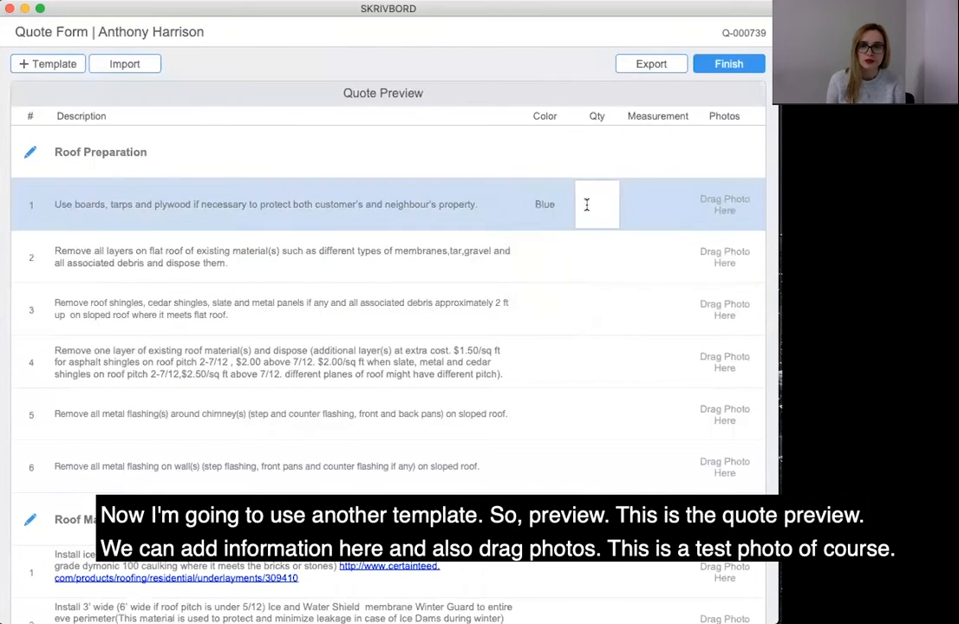
# Set the first task's quantity to 4 and its measurement to Bundles.
pyautogui.click(558, 207)
pyautogui.click(597, 205)
pyautogui.write('4')
pyautogui.click(670, 206)
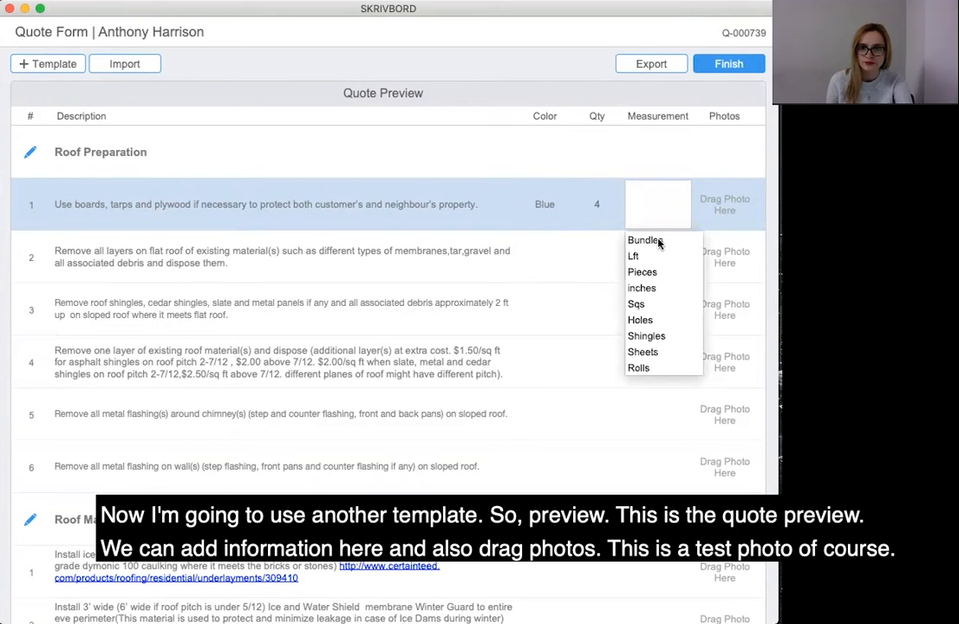
pyautogui.click(659, 242)
# Attach a test photo to the first task and finish the quote.
pyautogui.click(730, 200)
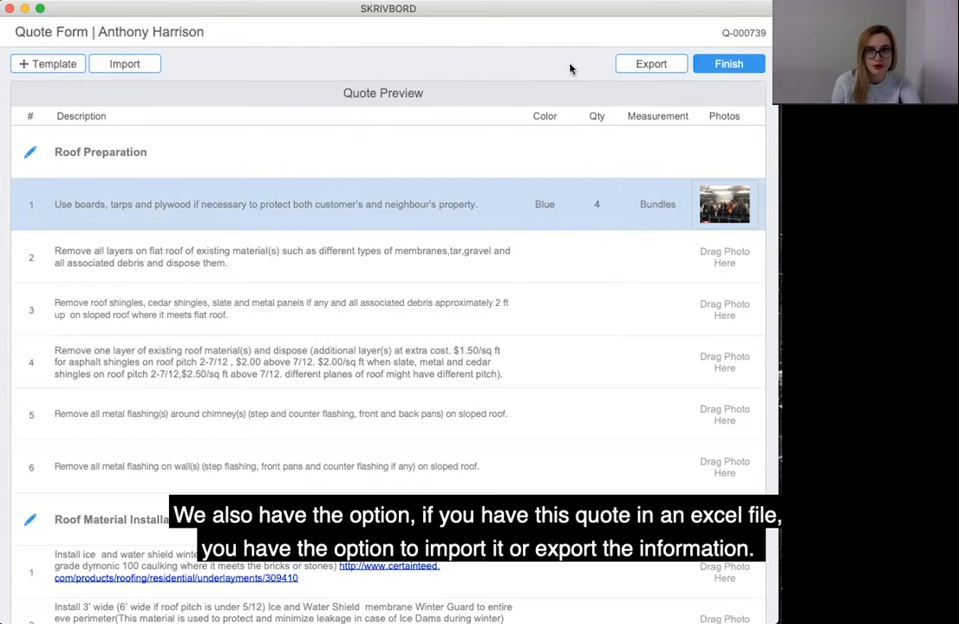
pyautogui.click(718, 65)
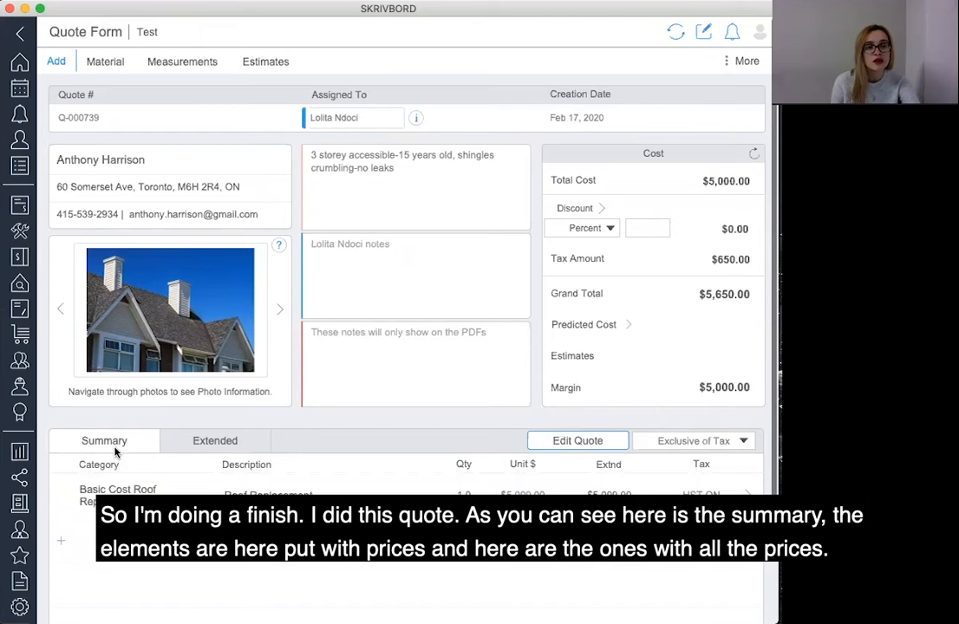
# Review the quote's summary and extended task lists.
pyautogui.scroll(-1, 116, 458)
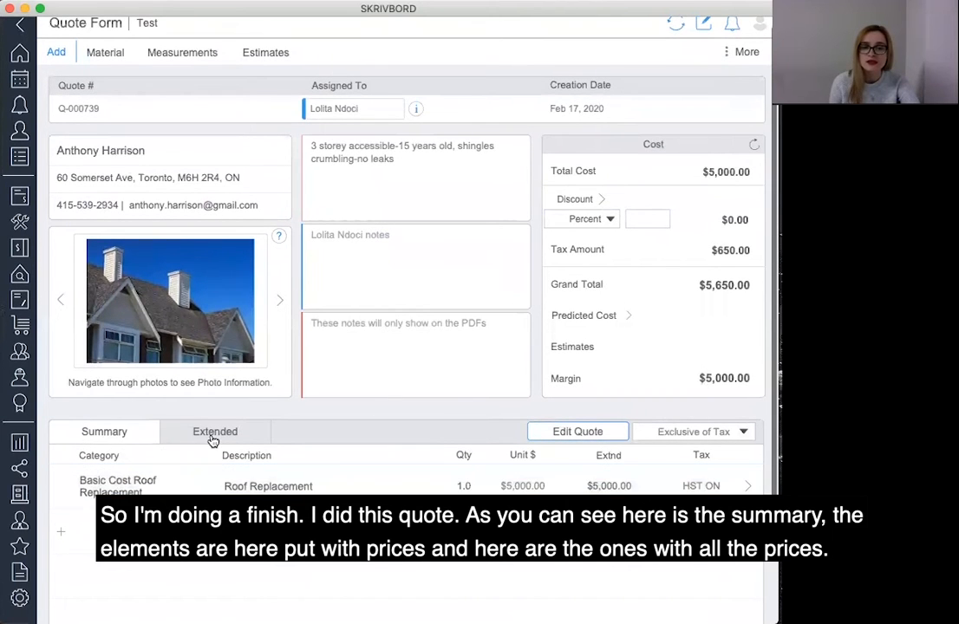
pyautogui.click(214, 440)
pyautogui.scroll(1, 147, 472)
pyautogui.click(70, 496)
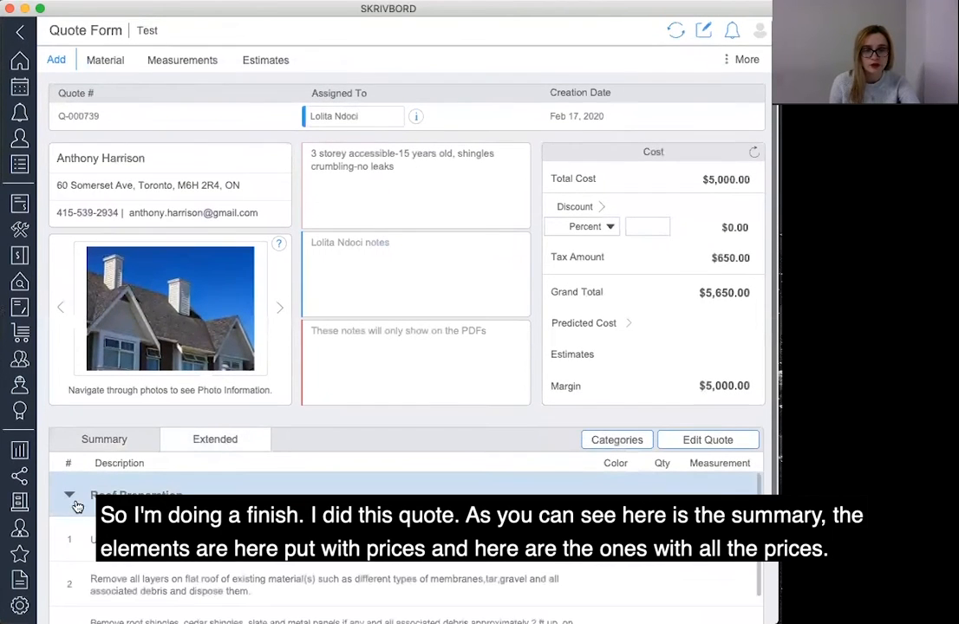
pyautogui.scroll(-5, 114, 516)
pyautogui.scroll(3, 132, 519)
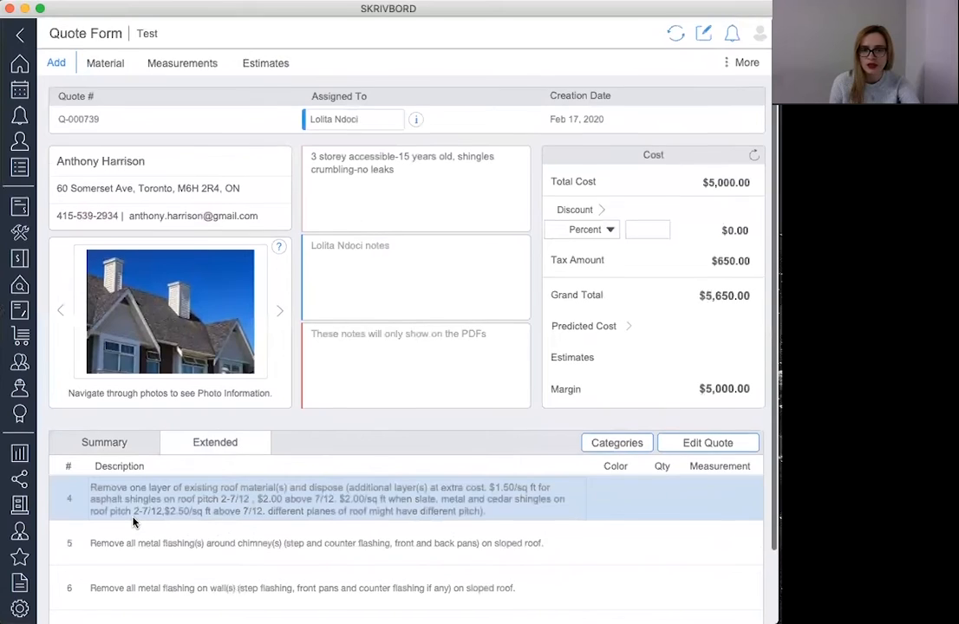
pyautogui.scroll(-1, 132, 521)
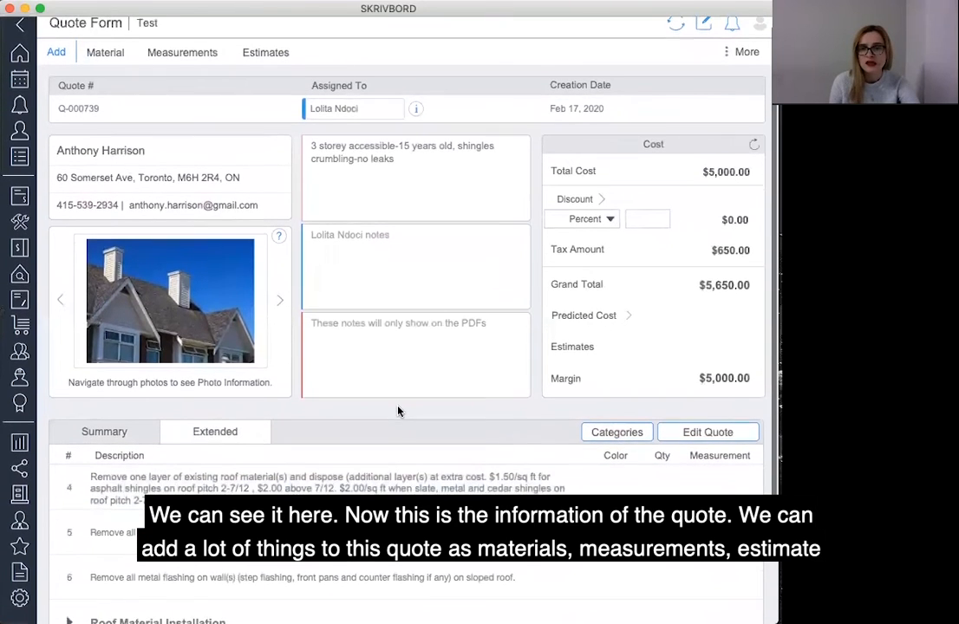
pyautogui.scroll(-1, 399, 411)
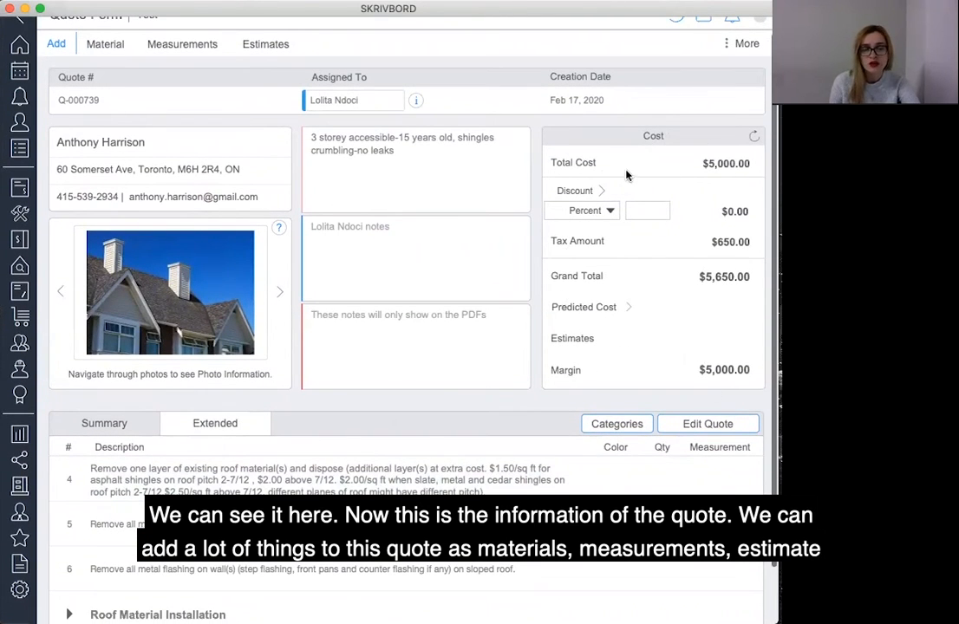
# Open the Add menu to view what can be added to the quote, then close it.
pyautogui.click(51, 45)
pyautogui.scroll(1, 117, 99)
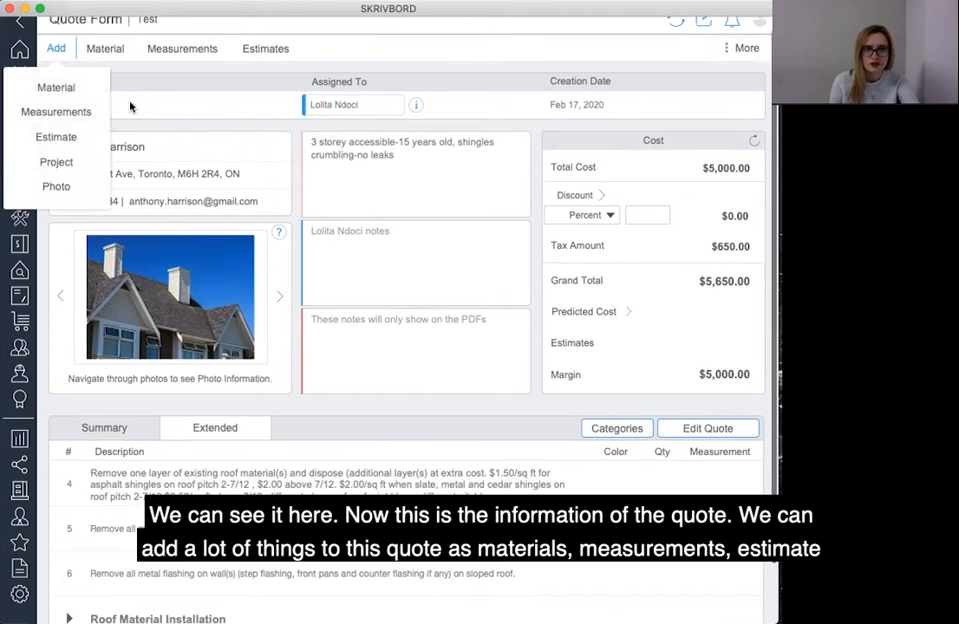
pyautogui.scroll(-1, 115, 103)
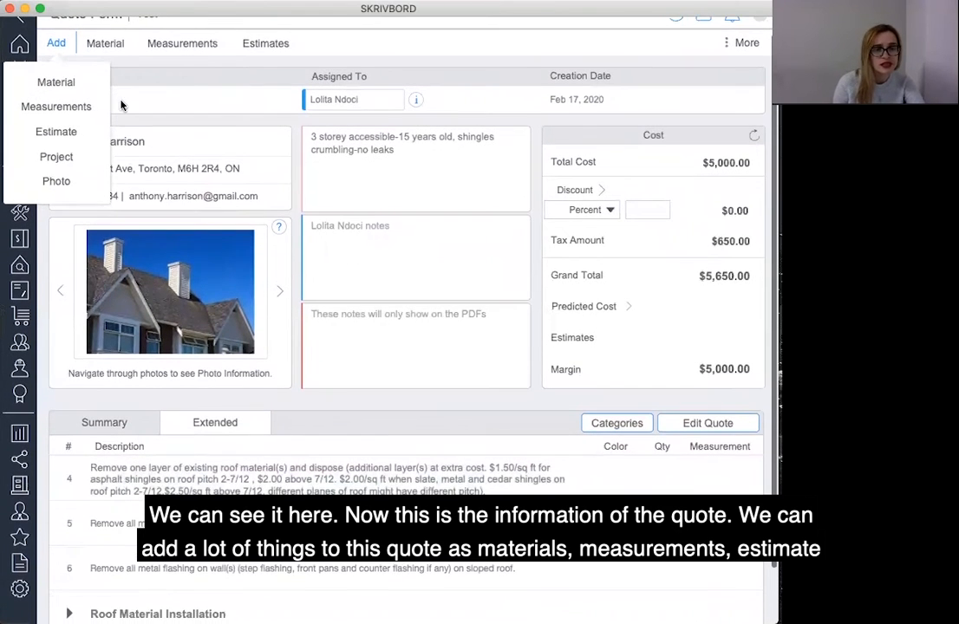
pyautogui.scroll(1, 365, 153)
pyautogui.scroll(-1, 500, 54)
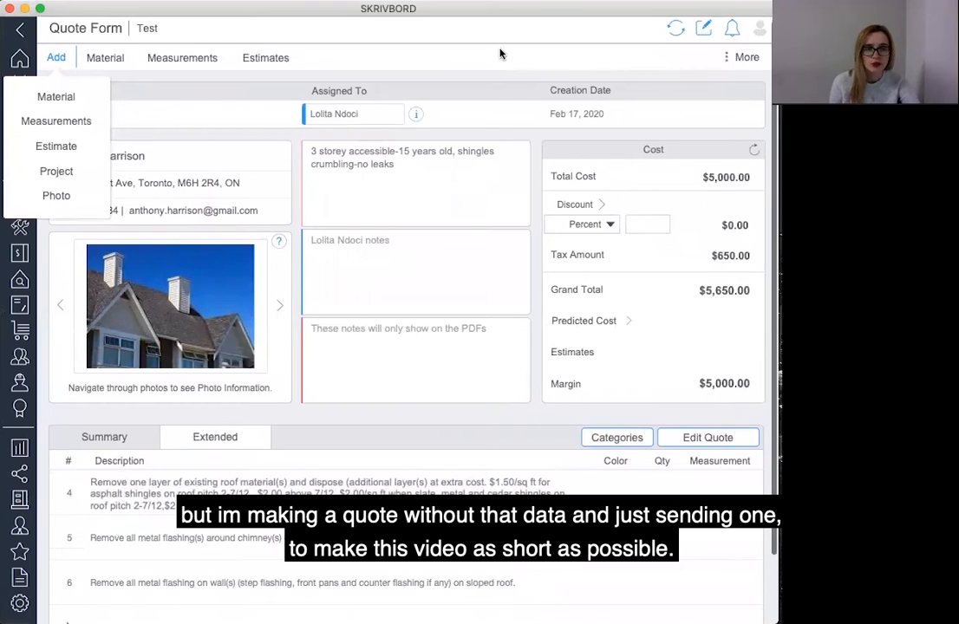
pyautogui.click(500, 54)
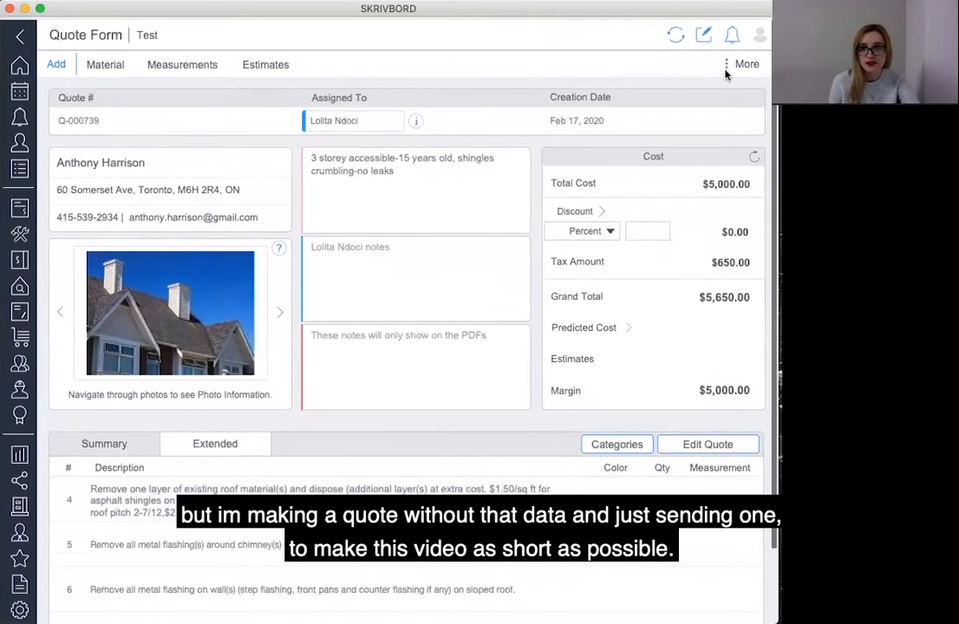
# Email the quote to the customer, confirming the total.
pyautogui.click(752, 64)
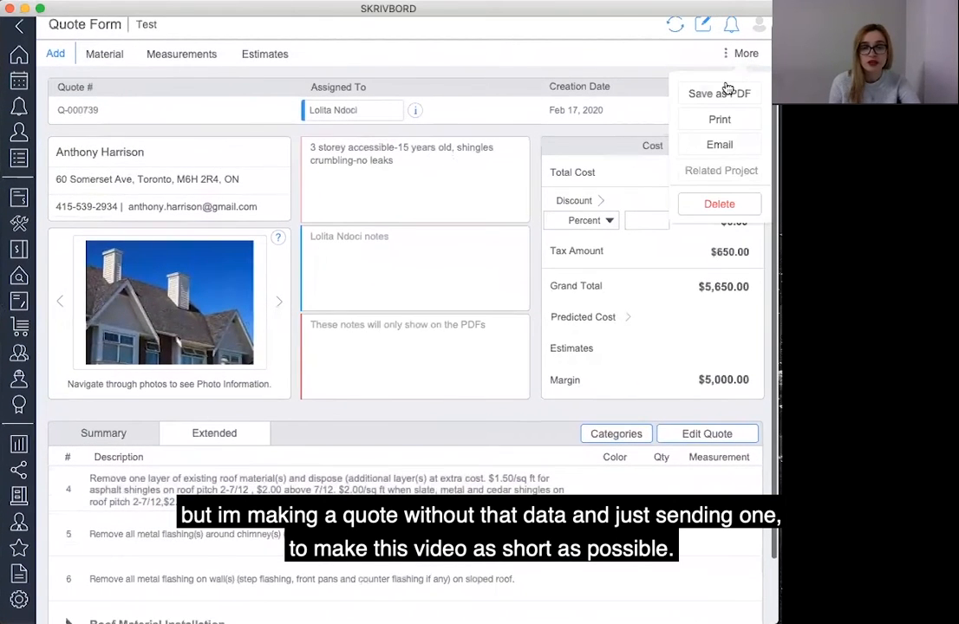
pyautogui.click(709, 145)
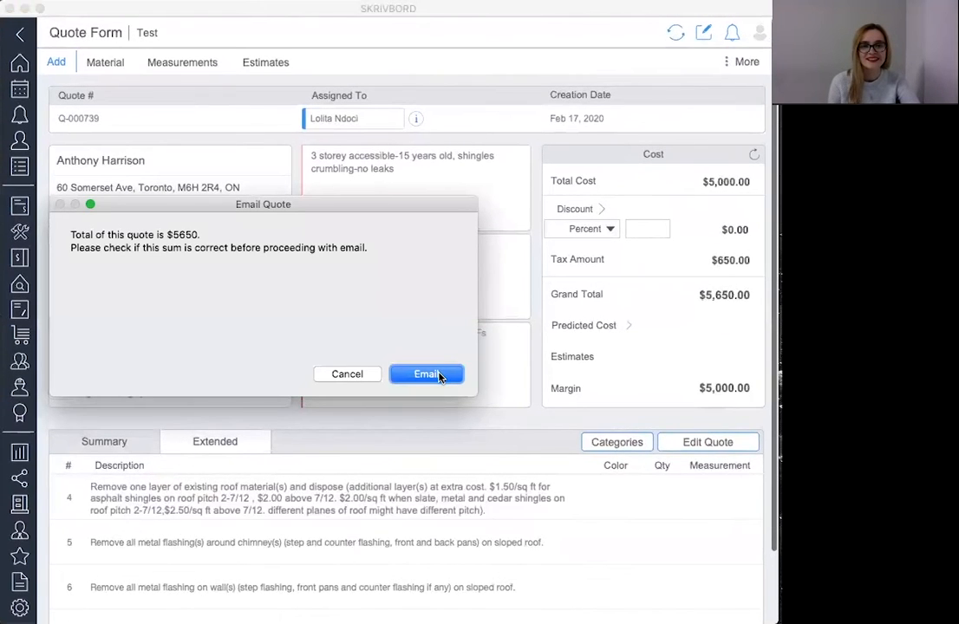
pyautogui.click(427, 374)
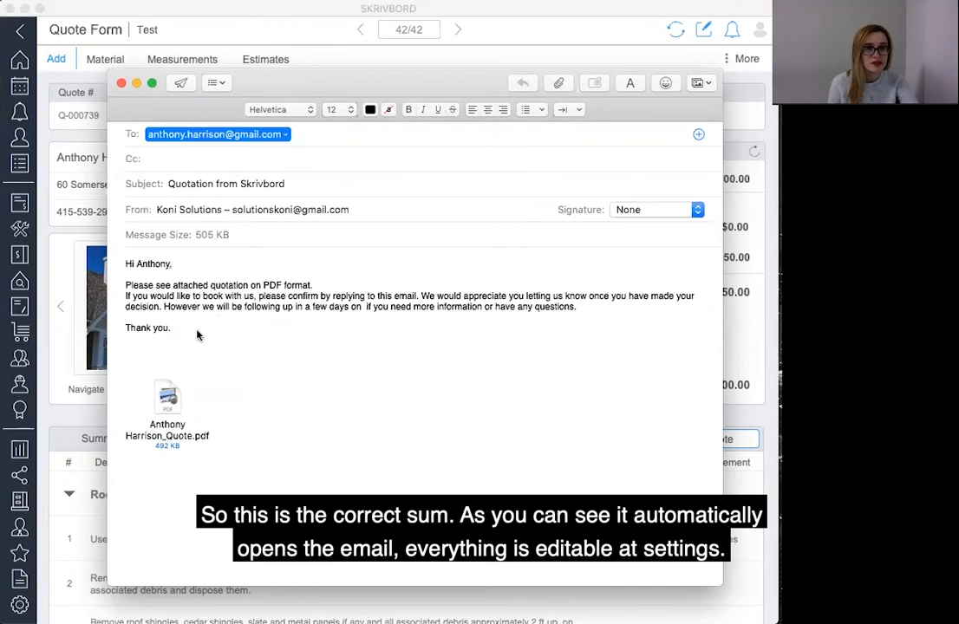
# Open the attached quote PDF, page through all its pages, and close it.
pyautogui.doubleClick(169, 403)
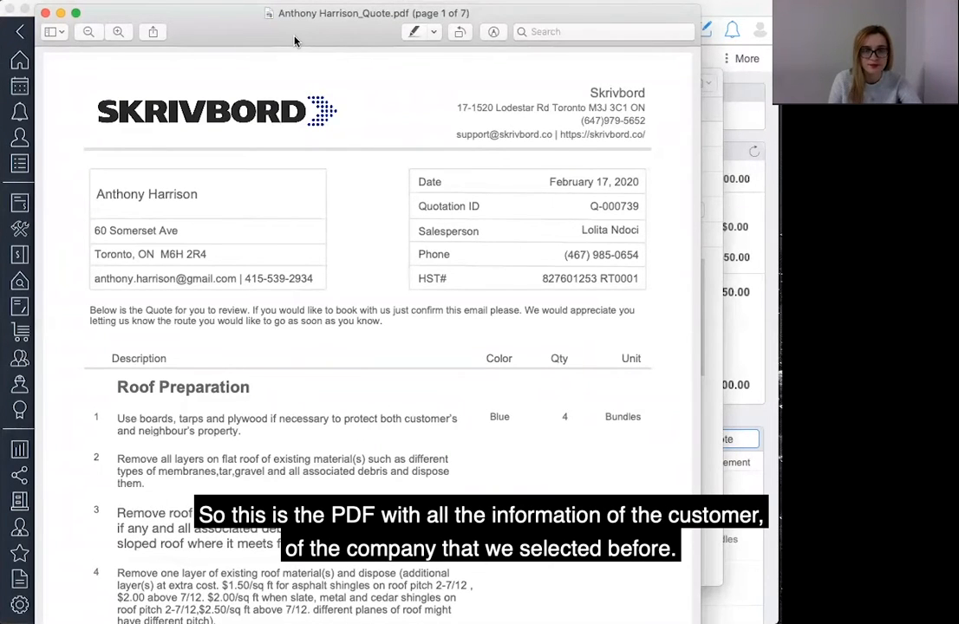
pyautogui.scroll(-5, 548, 398)
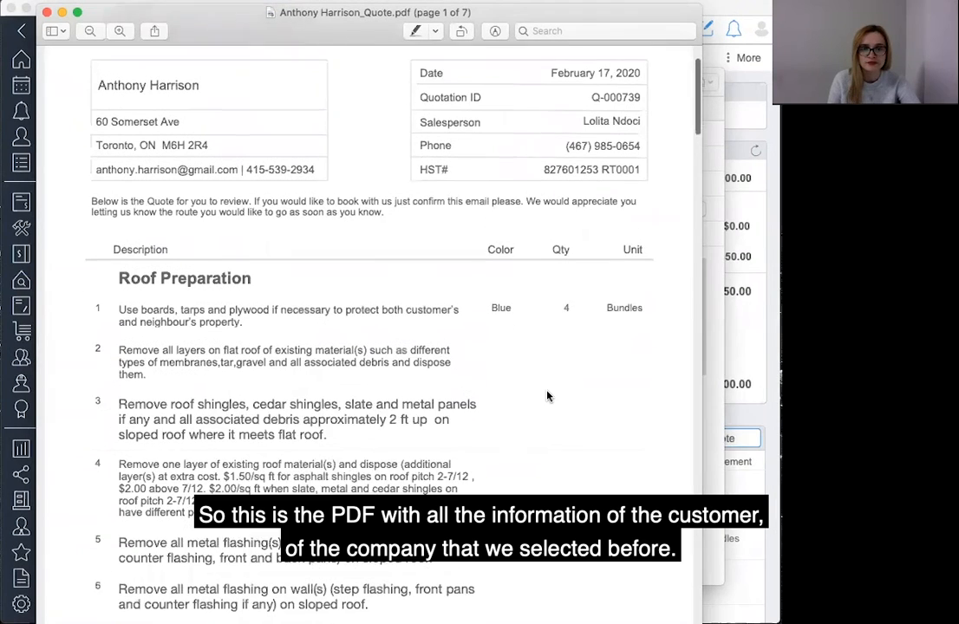
pyautogui.scroll(4, 548, 396)
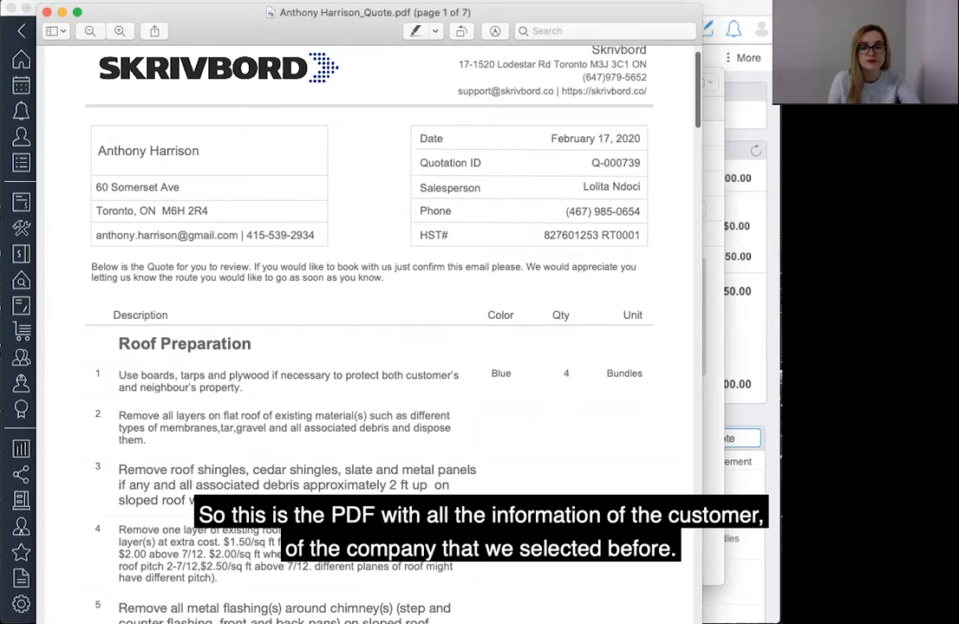
pyautogui.scroll(-12, 480, 468)
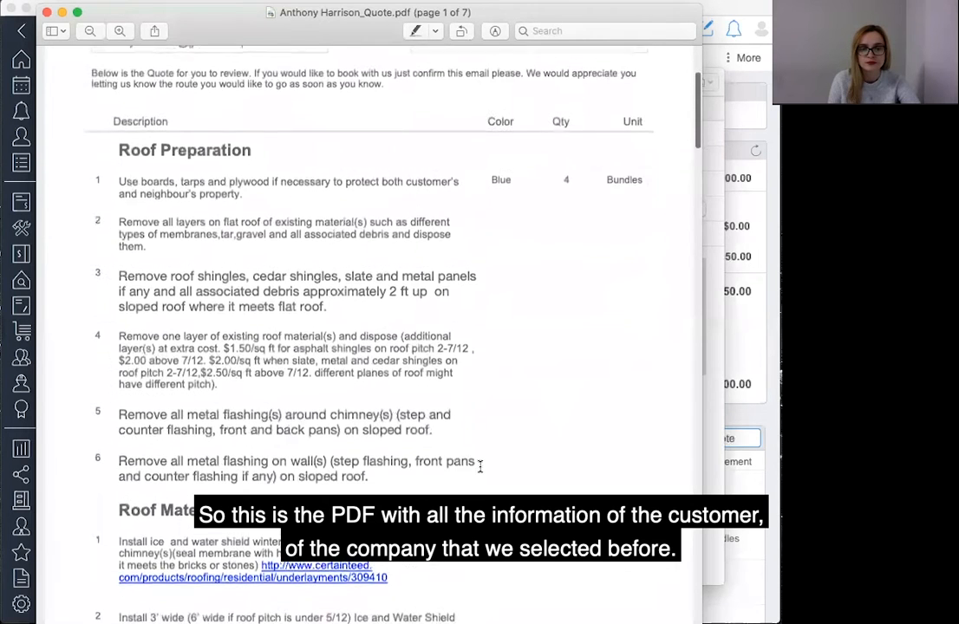
pyautogui.scroll(-15, 480, 468)
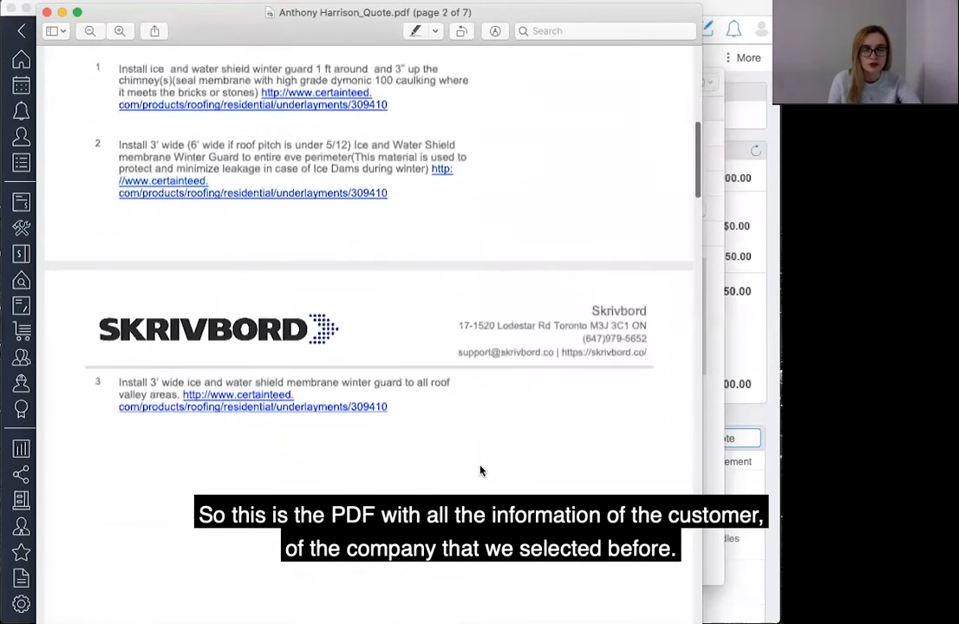
pyautogui.scroll(-8, 480, 471)
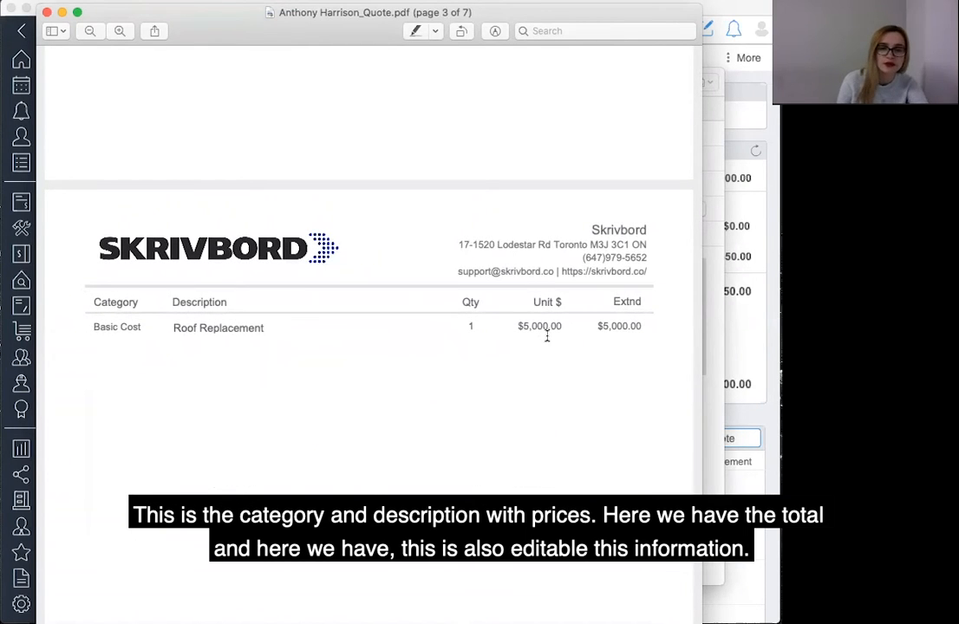
pyautogui.scroll(-10, 491, 431)
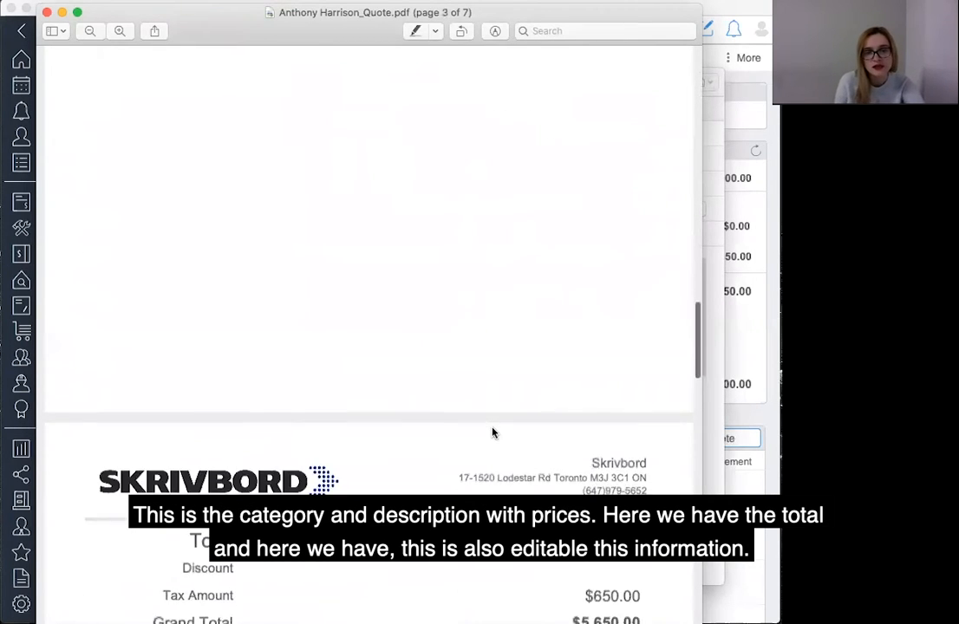
pyautogui.scroll(-3, 491, 429)
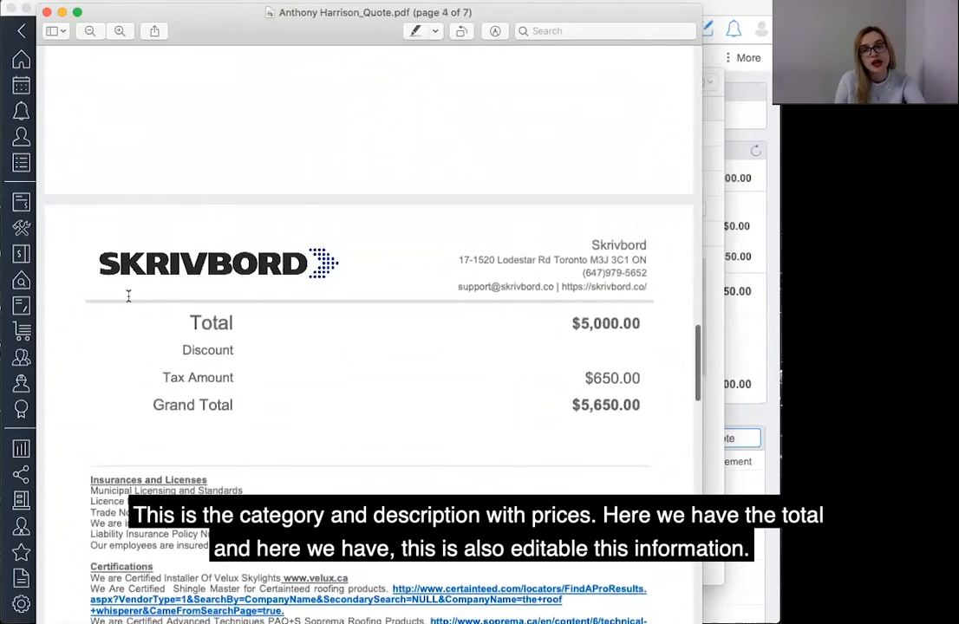
pyautogui.scroll(-12, 416, 375)
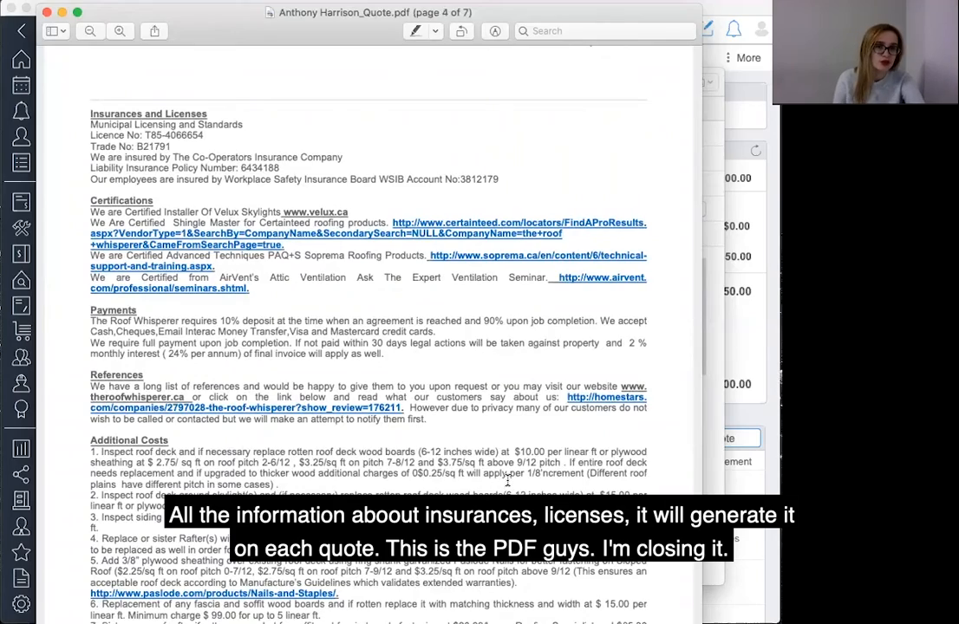
pyautogui.scroll(-20, 507, 479)
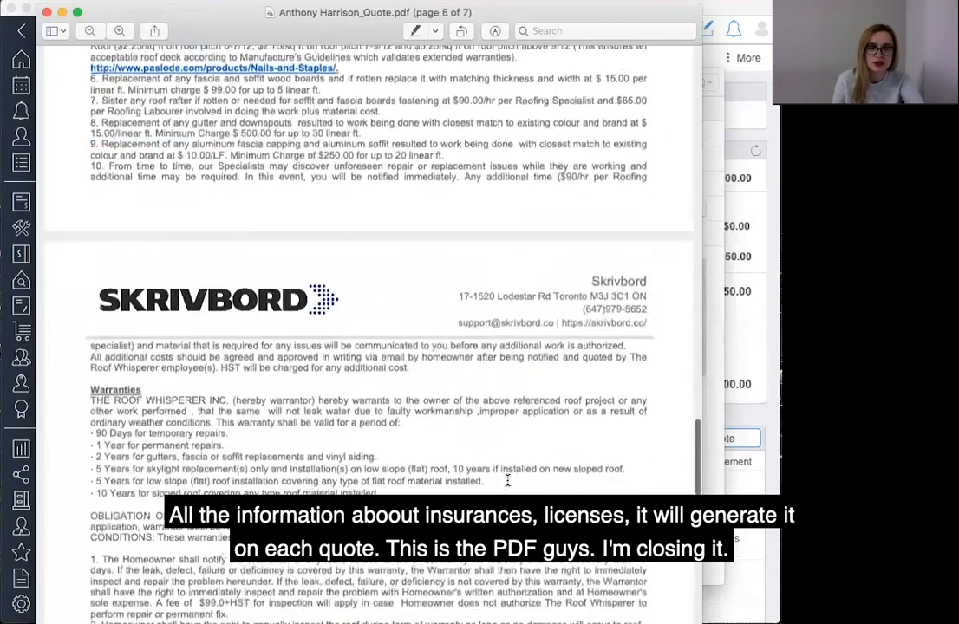
pyautogui.scroll(-20, 508, 480)
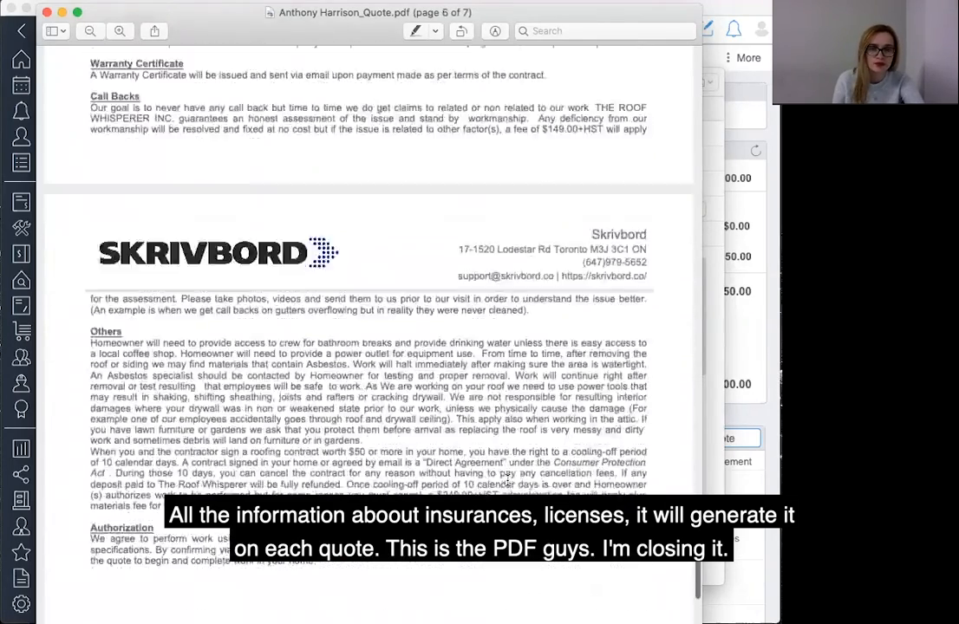
pyautogui.scroll(20, 508, 480)
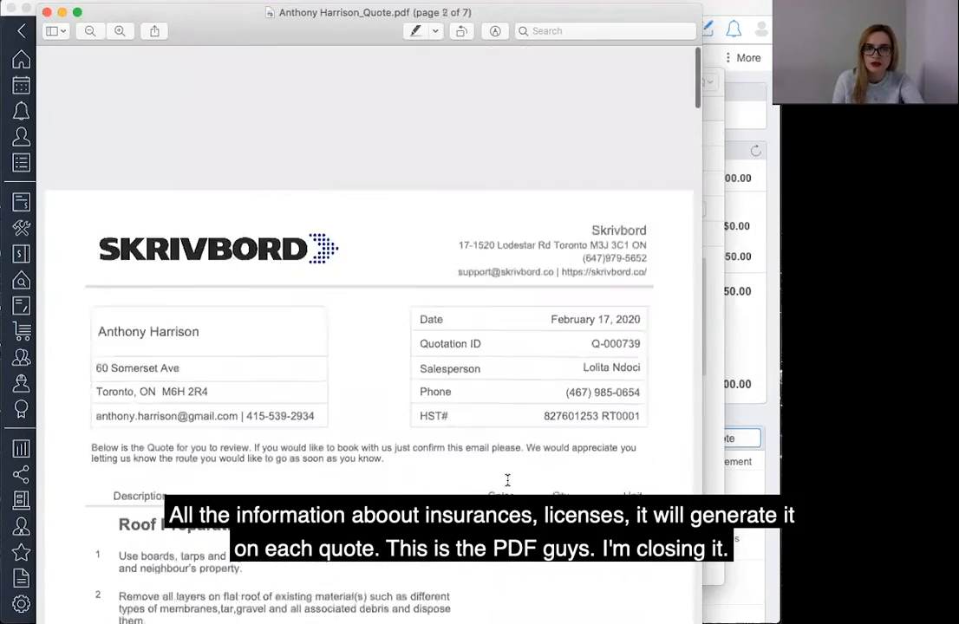
pyautogui.click(47, 12)
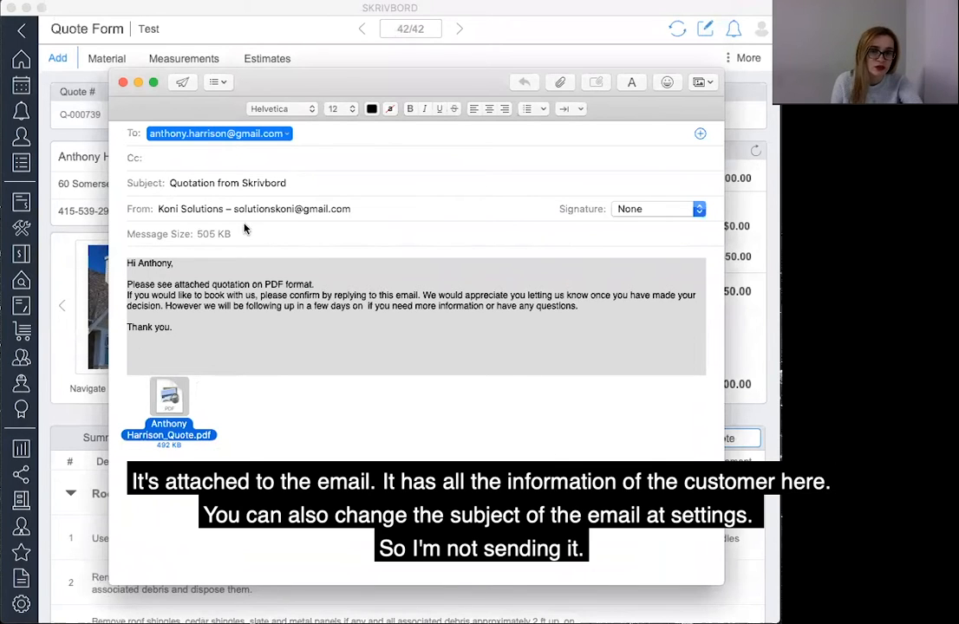
# Close the quote email without sending it.
pyautogui.click(123, 82)
pyautogui.click(369, 198)
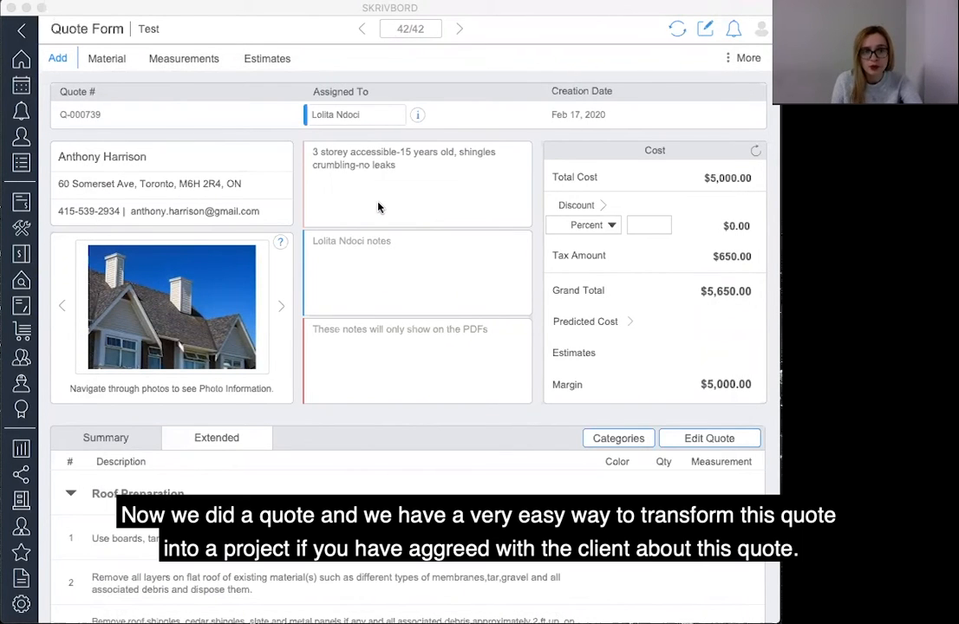
# Turn the quote into a project from the Add menu and confirm the conversion.
pyautogui.click(63, 60)
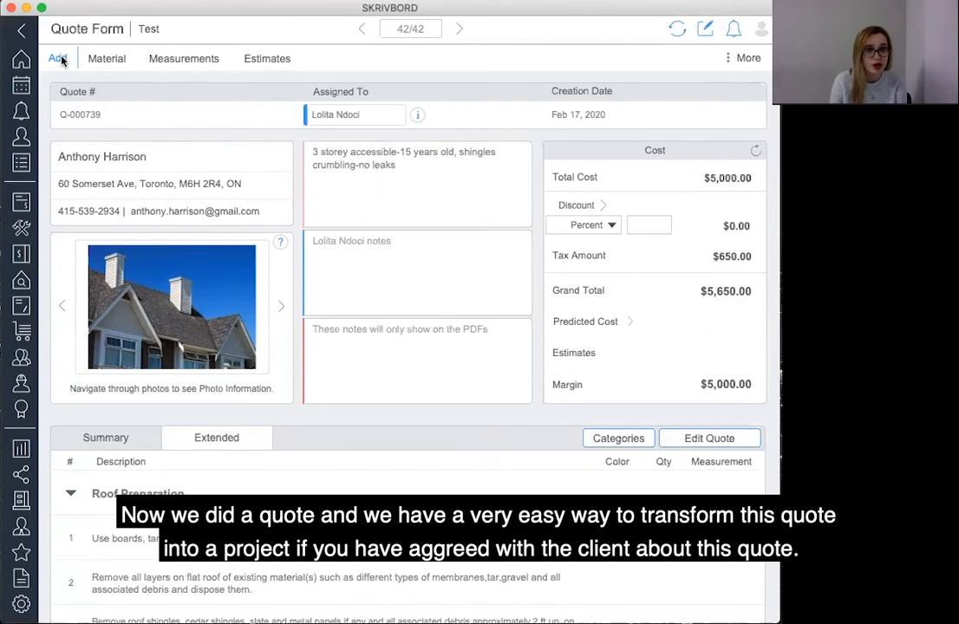
pyautogui.click(62, 60)
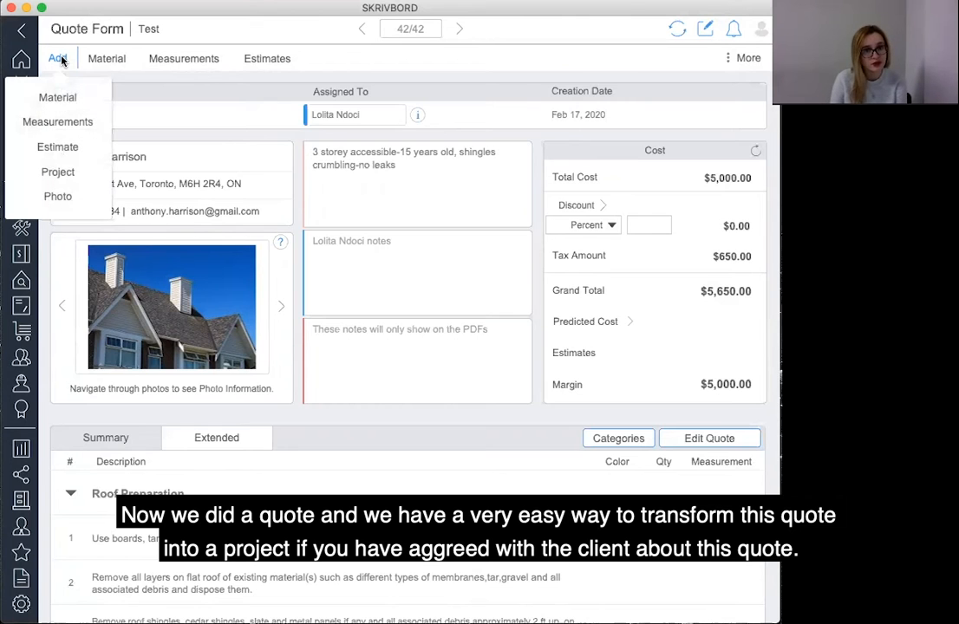
pyautogui.click(62, 171)
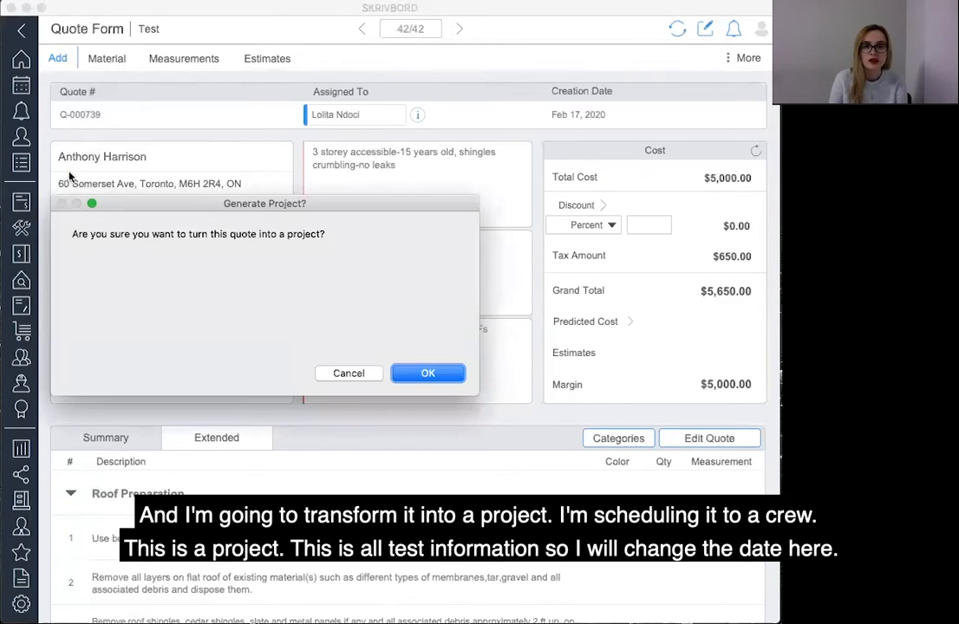
pyautogui.click(433, 374)
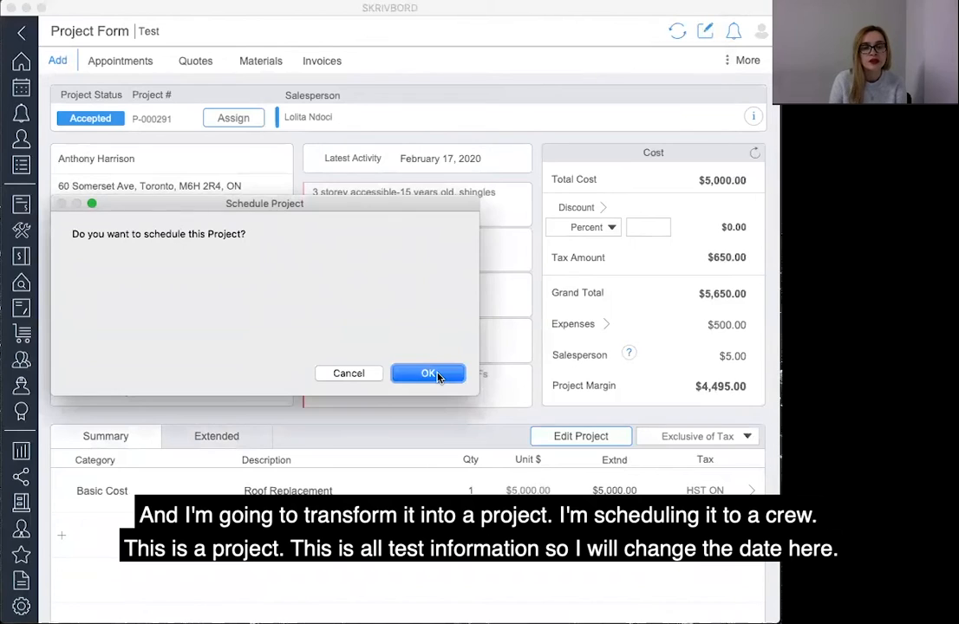
# Schedule the project, assigning it to a crew member with task Project, note "test" and a 1:00 PM start time.
pyautogui.click(431, 374)
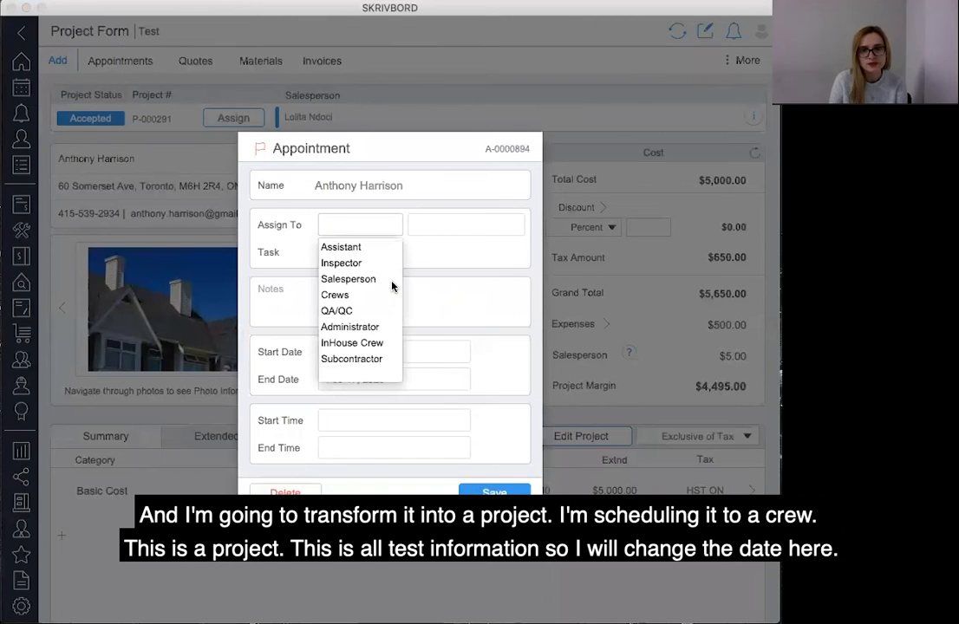
pyautogui.click(347, 295)
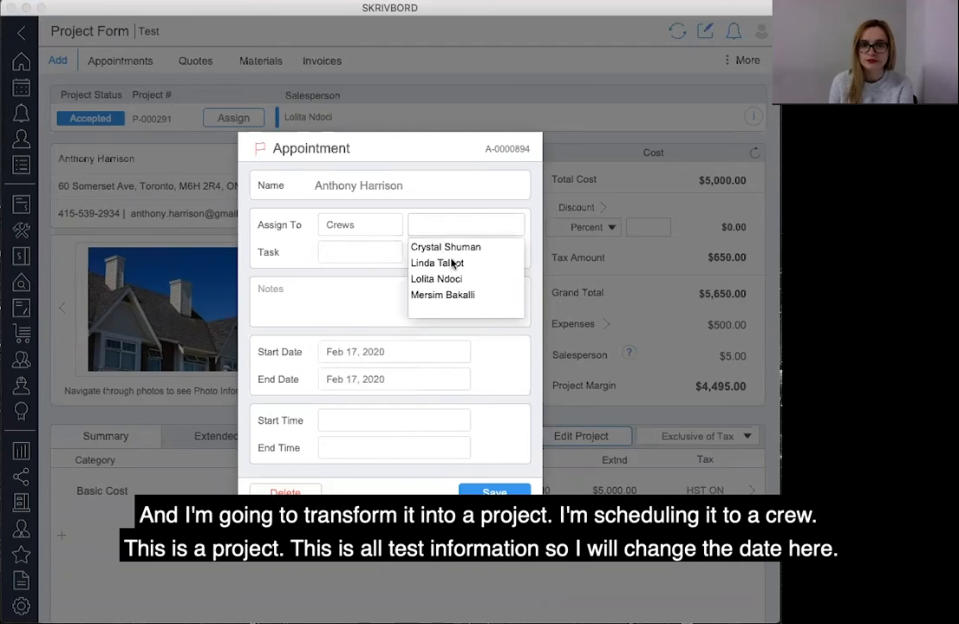
pyautogui.click(452, 280)
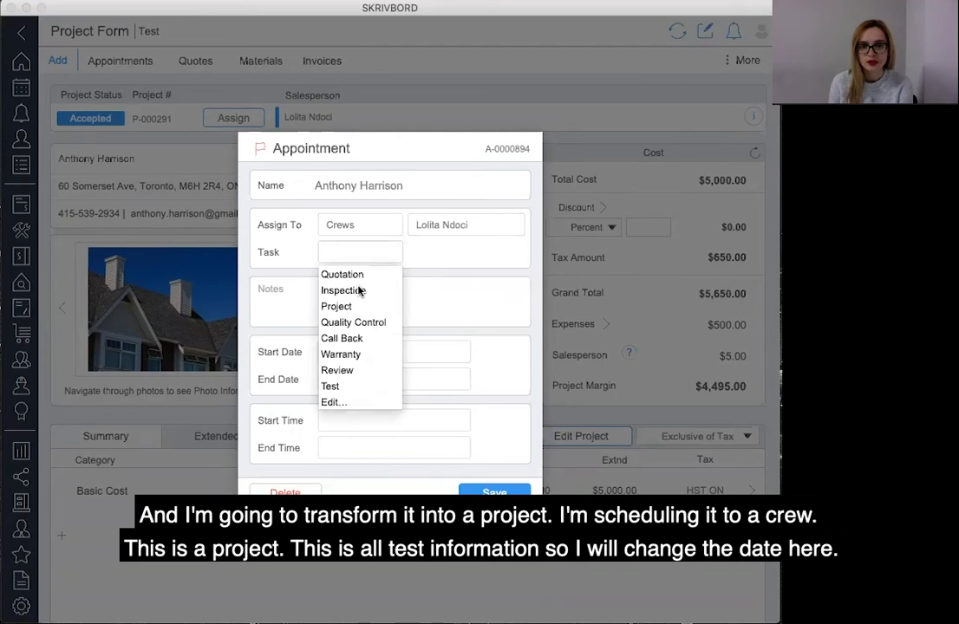
pyautogui.click(339, 307)
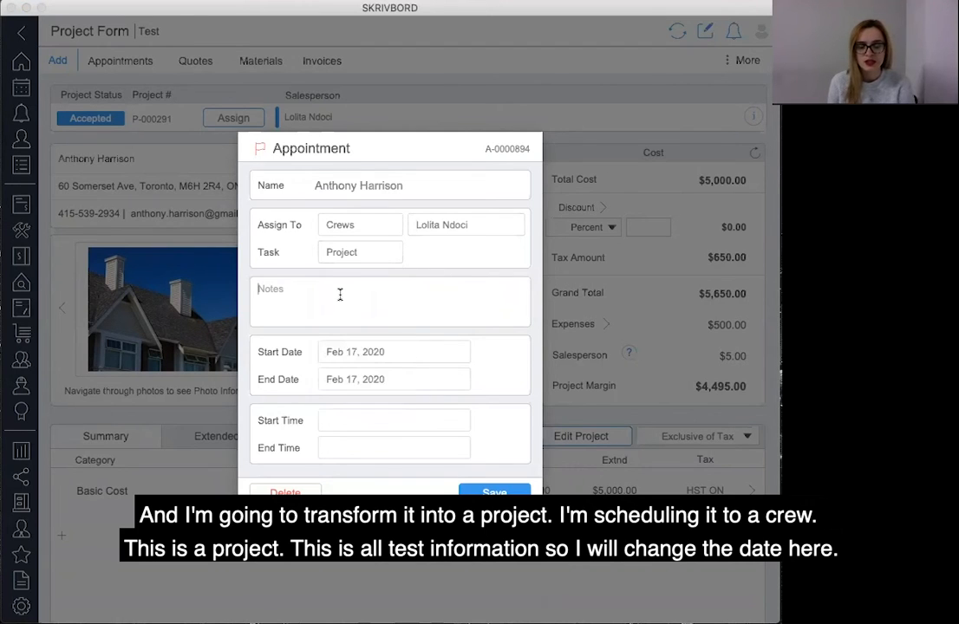
pyautogui.write('test')
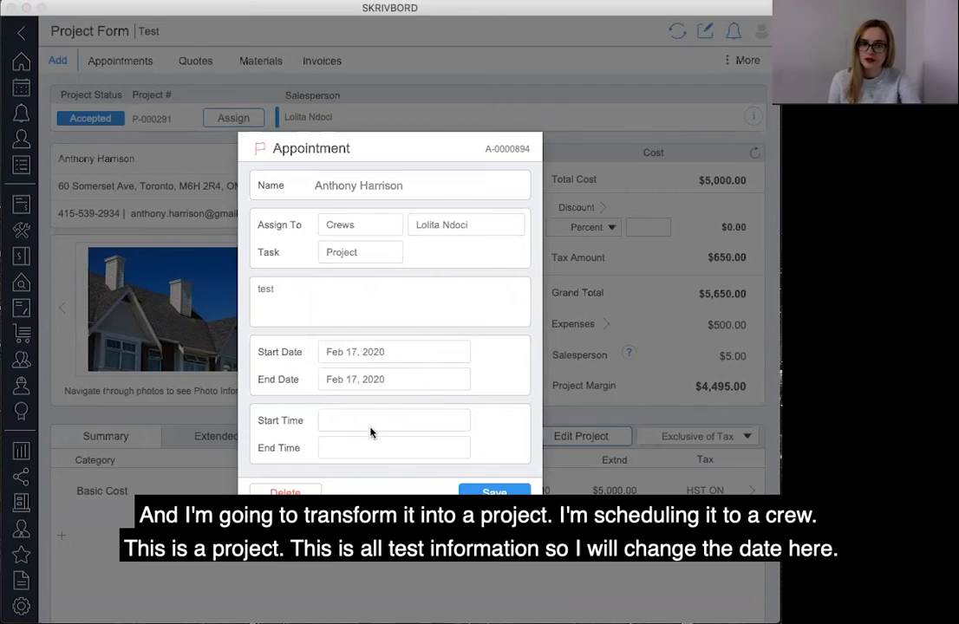
pyautogui.click(372, 414)
pyautogui.click(370, 411)
pyautogui.click(369, 412)
# Set the appointment's end date to Feb 20, 2020 and end time to 1:00 PM, then save it.
pyautogui.click(377, 382)
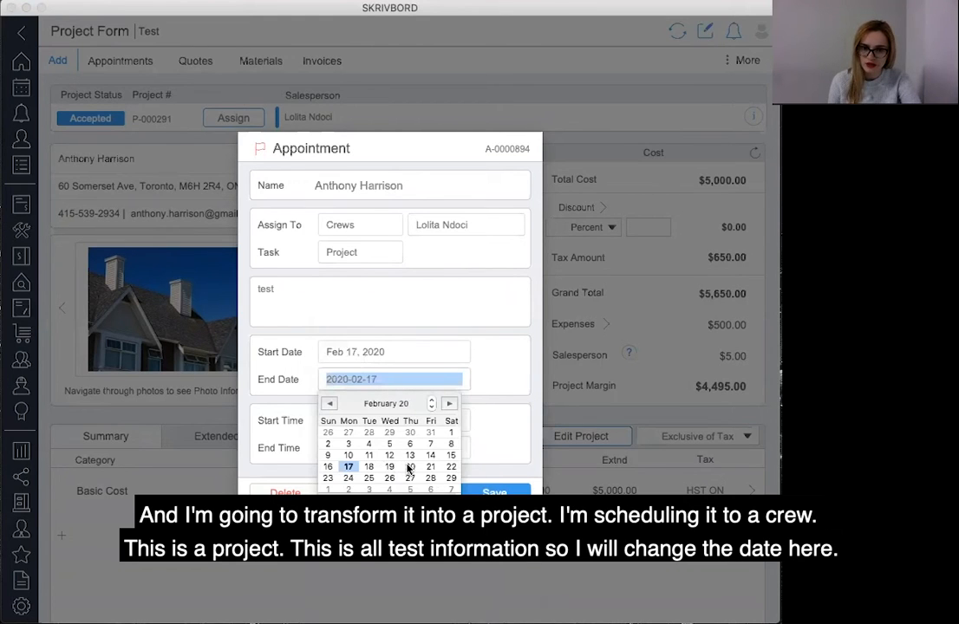
pyautogui.click(410, 466)
pyautogui.click(343, 554)
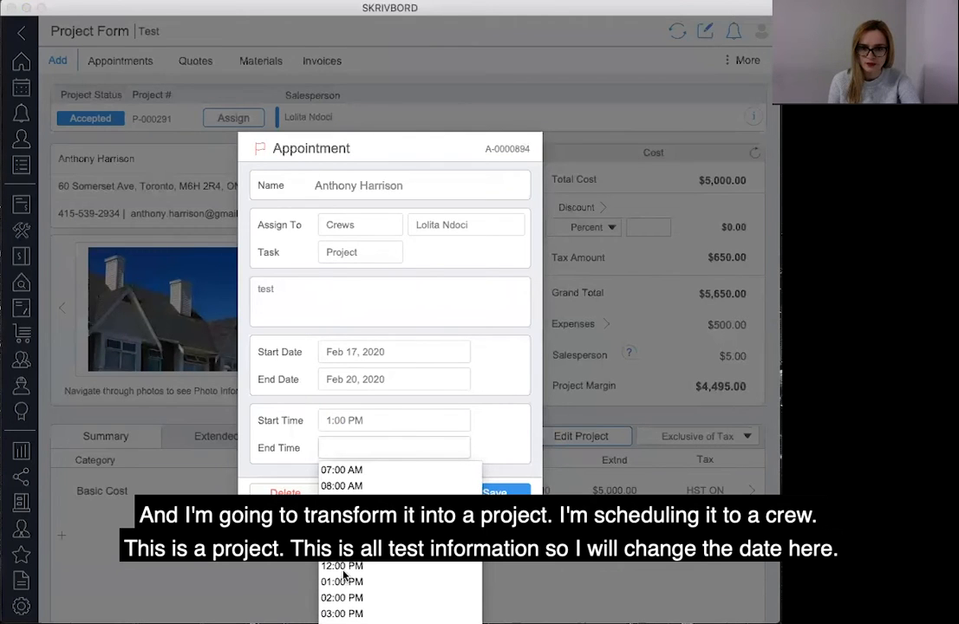
pyautogui.click(417, 582)
pyautogui.click(462, 492)
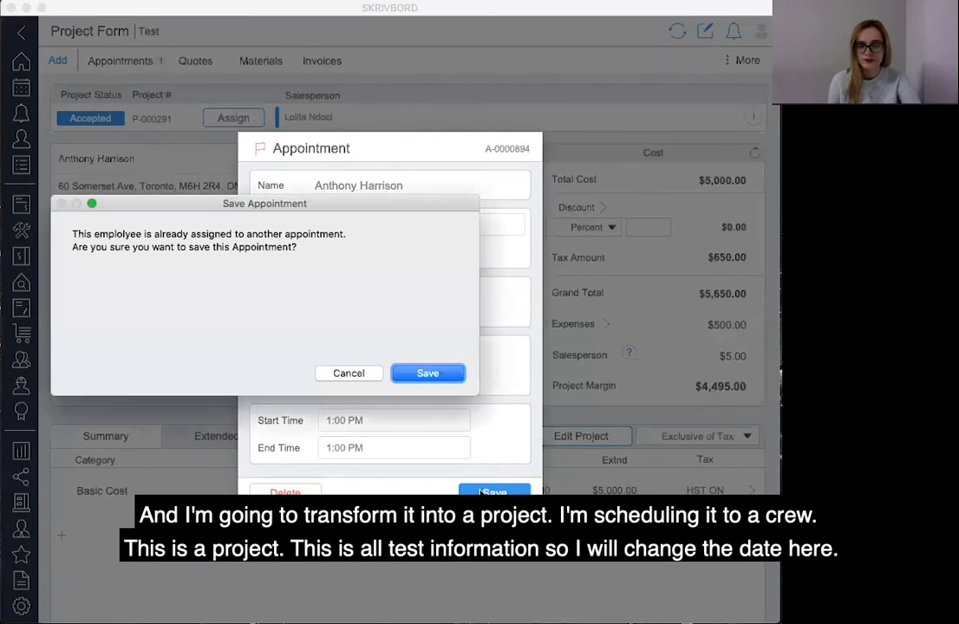
pyautogui.click(428, 375)
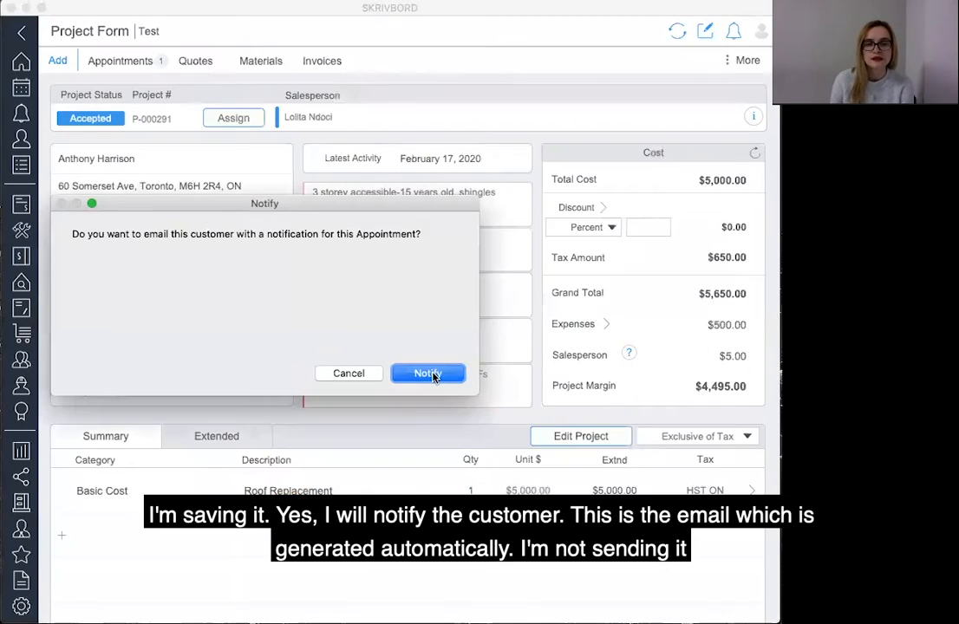
# Generate the customer notification email for the appointment and close it without sending.
pyautogui.click(429, 374)
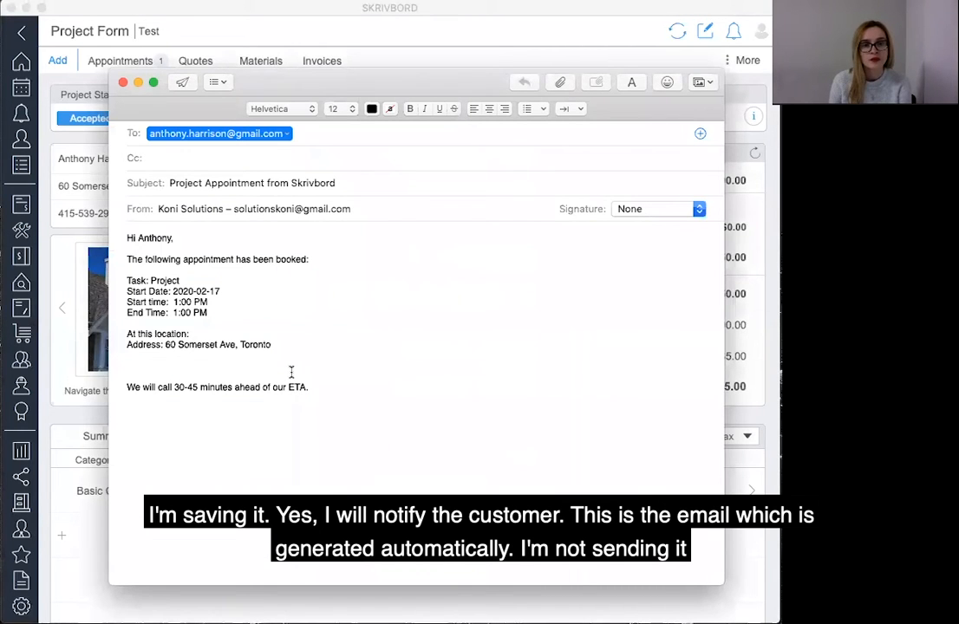
pyautogui.click(122, 86)
pyautogui.click(385, 199)
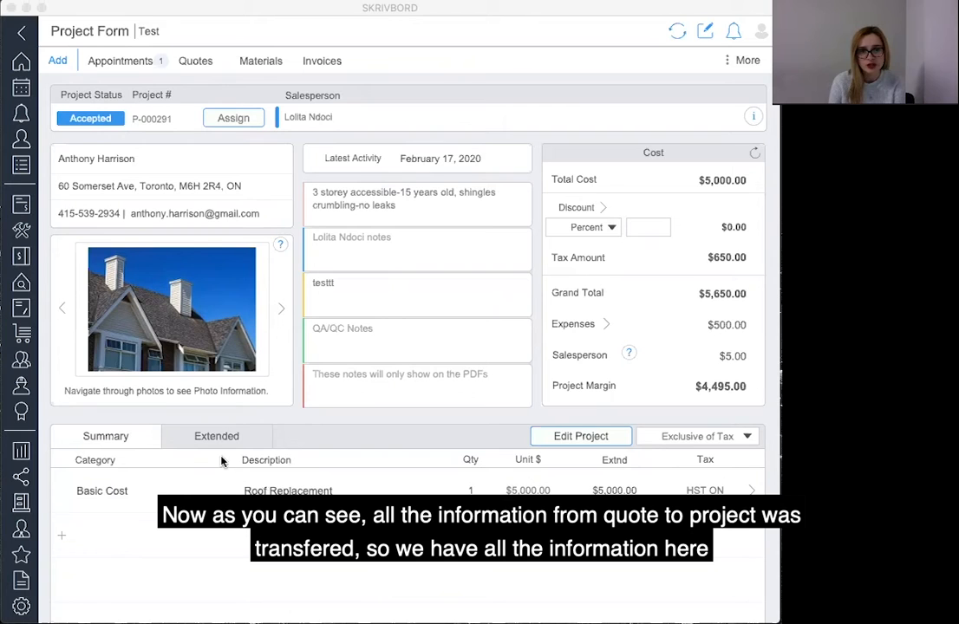
# Review the project's extended task list and return to the summary.
pyautogui.click(232, 436)
pyautogui.scroll(-5, 232, 475)
pyautogui.scroll(-3, 124, 443)
pyautogui.scroll(4, 124, 443)
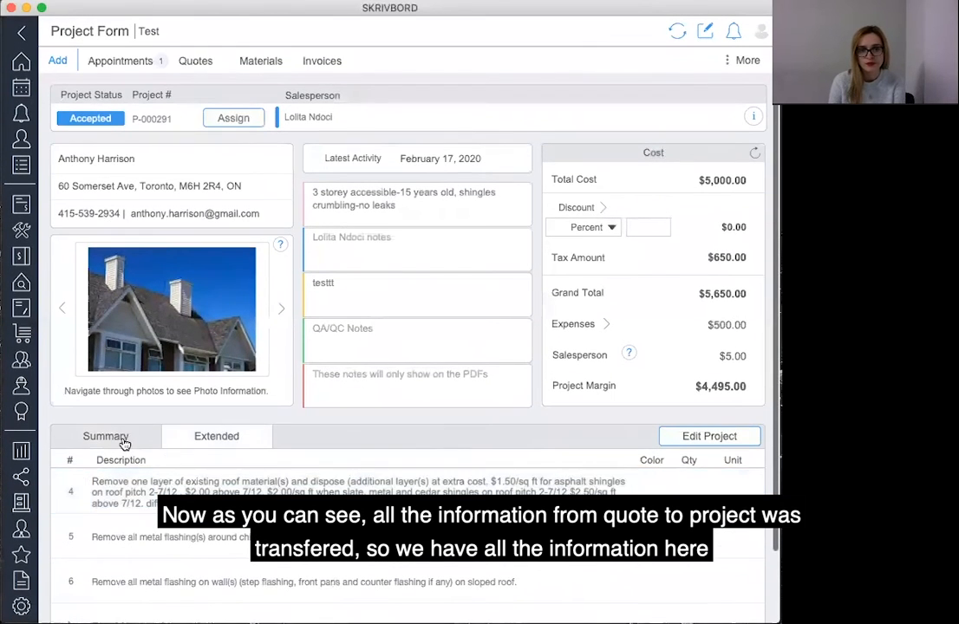
pyautogui.click(123, 437)
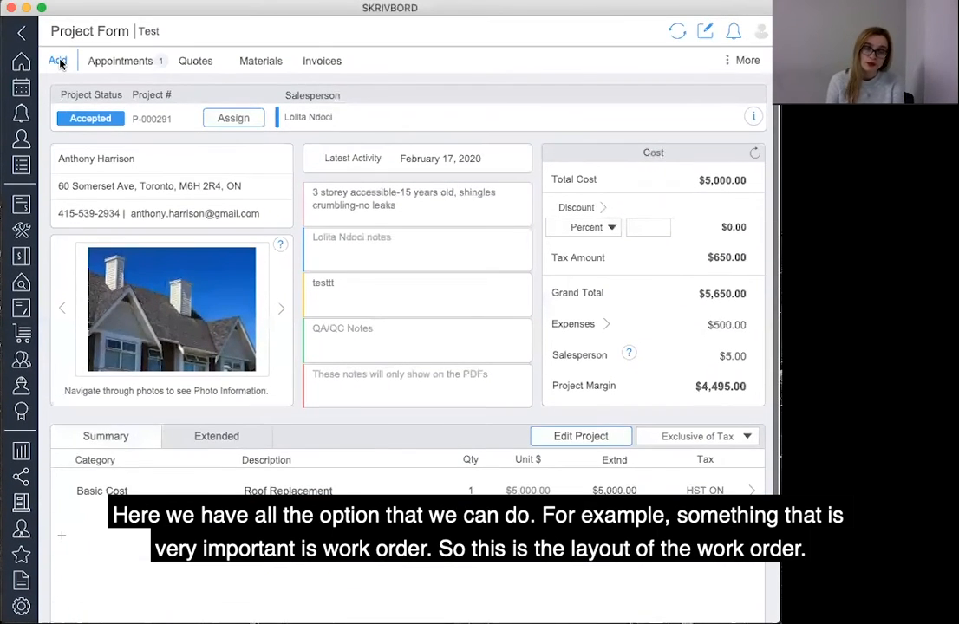
# Add a new work order to the project.
pyautogui.click(58, 62)
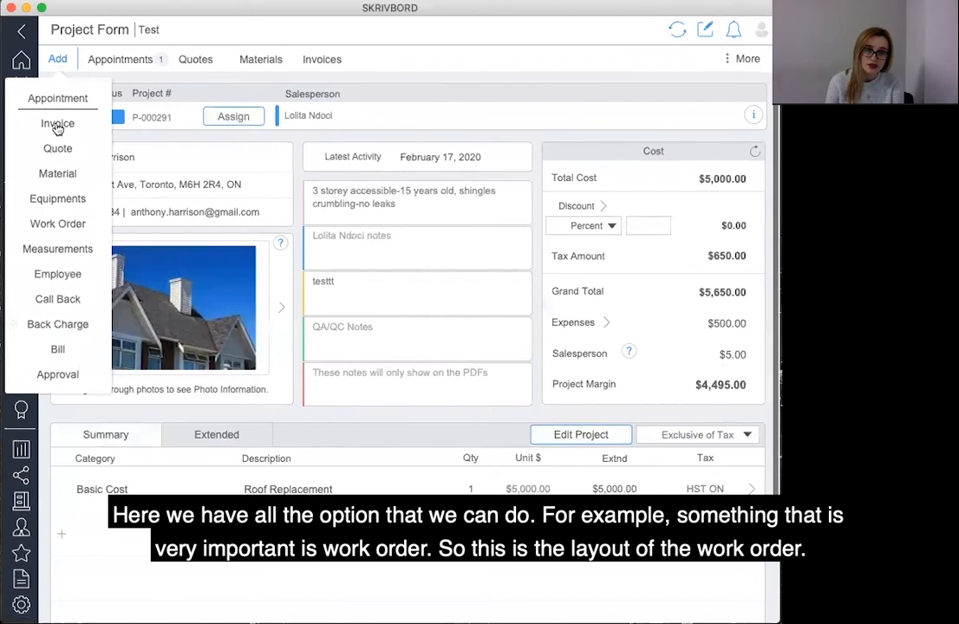
pyautogui.scroll(-1, 65, 273)
pyautogui.scroll(1, 27, 70)
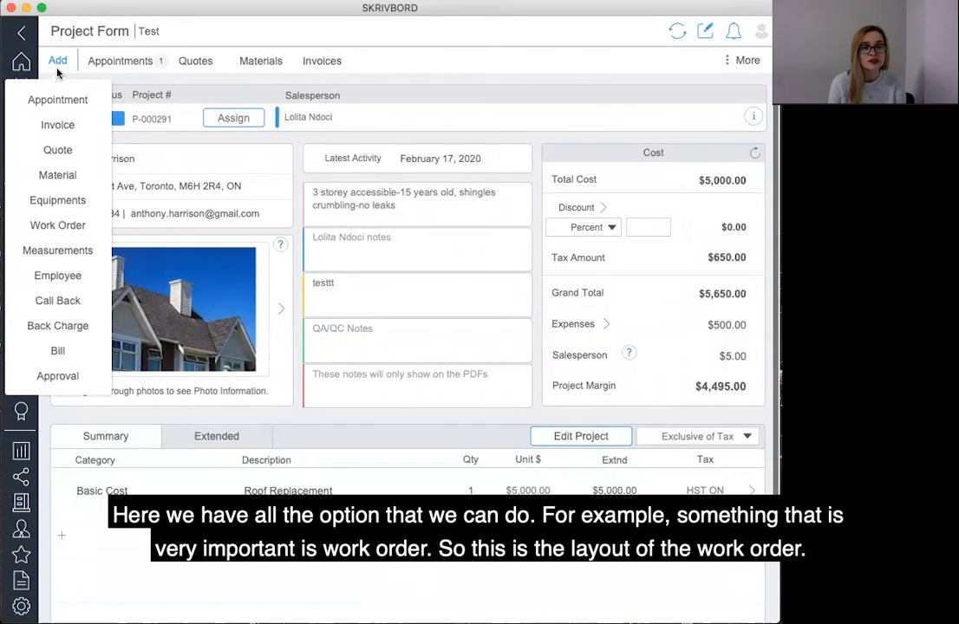
pyautogui.scroll(-3, 66, 226)
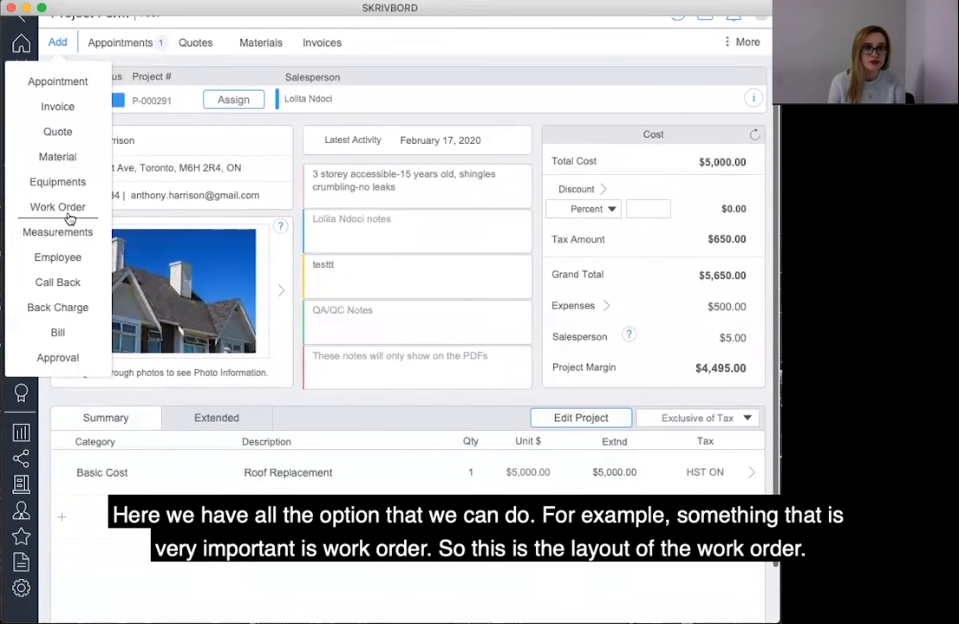
pyautogui.click(63, 207)
pyautogui.scroll(2, 393, 346)
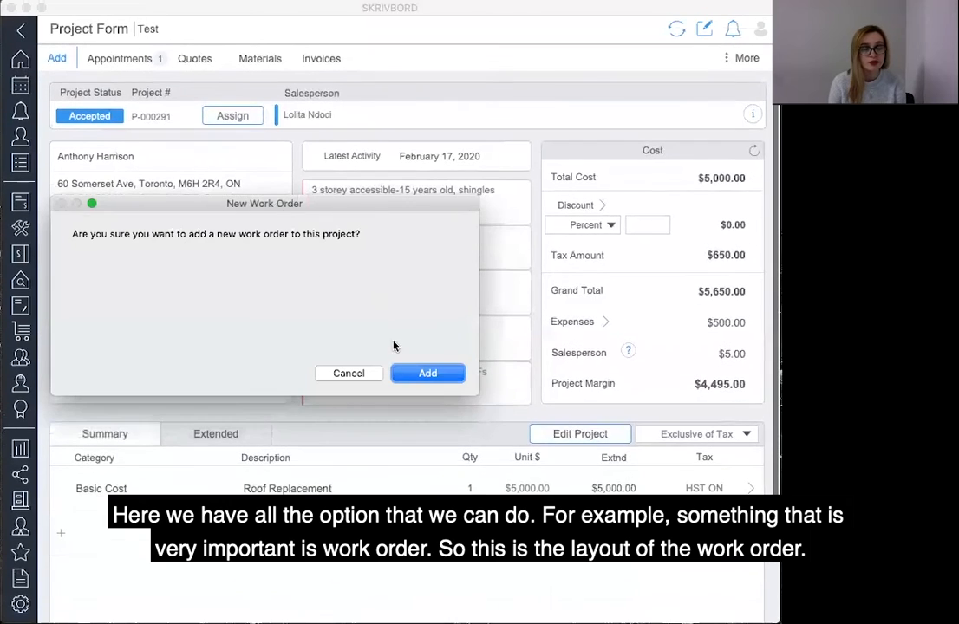
pyautogui.click(427, 372)
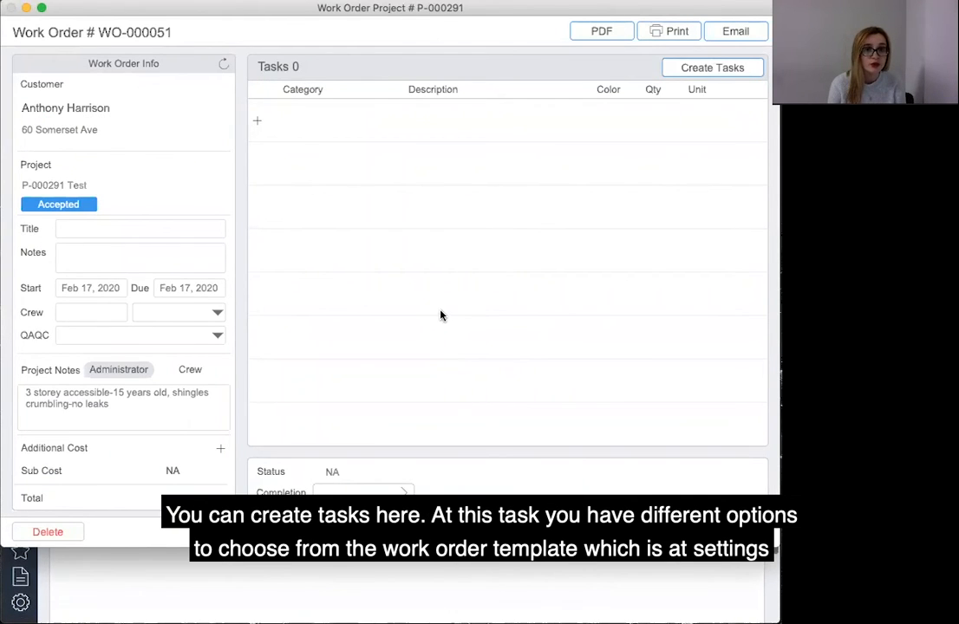
# Start creating the work order's tasks from the Roof Preparation project template.
pyautogui.click(684, 71)
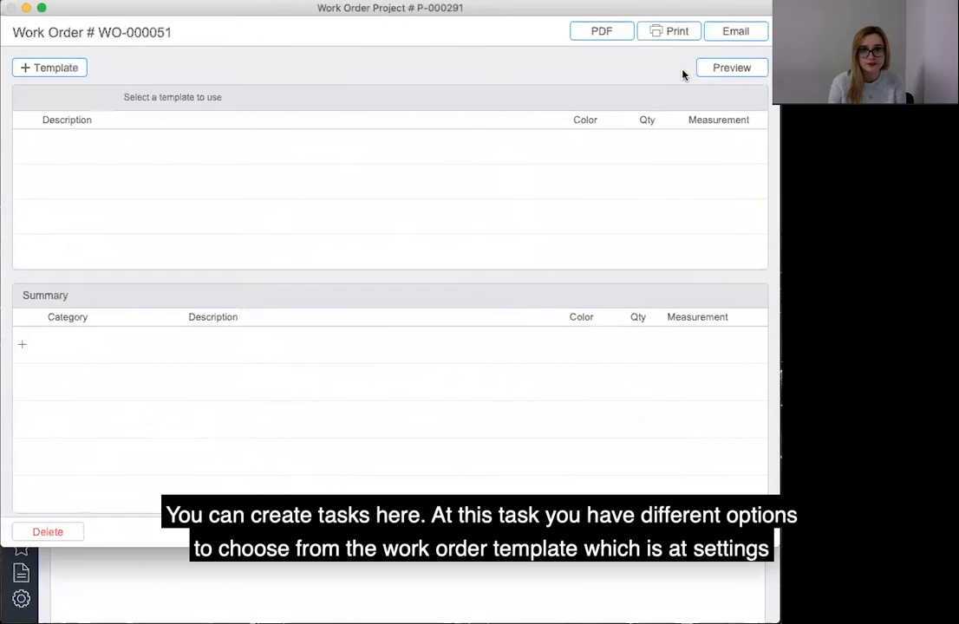
pyautogui.click(60, 69)
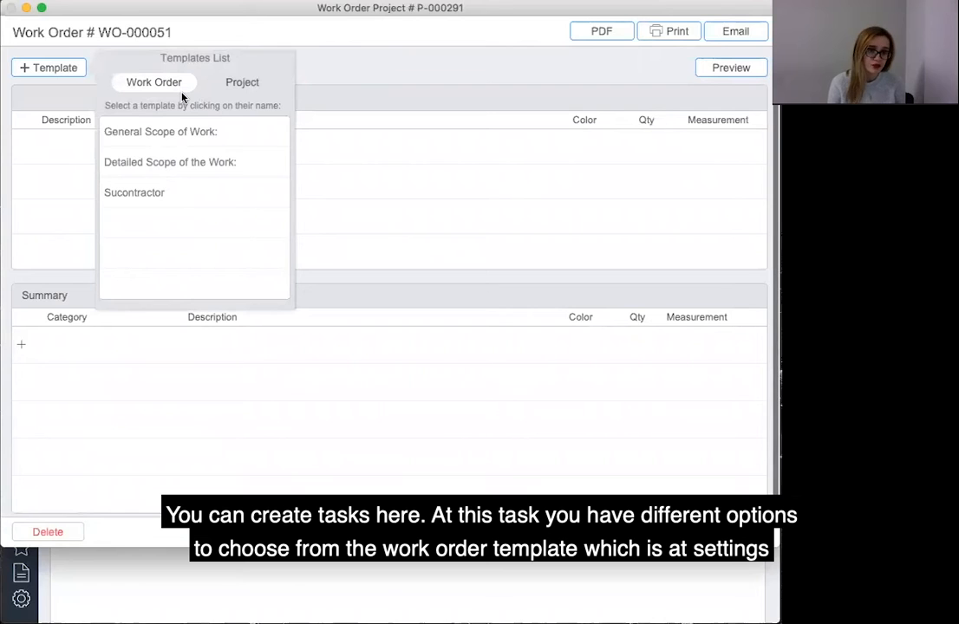
pyautogui.click(233, 85)
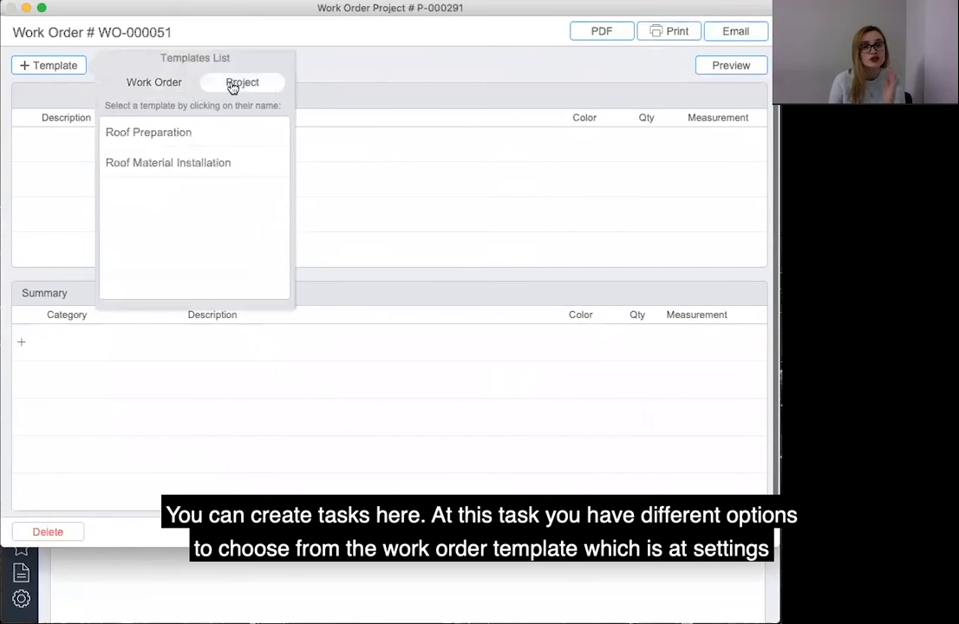
pyautogui.click(218, 143)
# Select all four Roof Preparation task items and save the work order form.
pyautogui.click(26, 145)
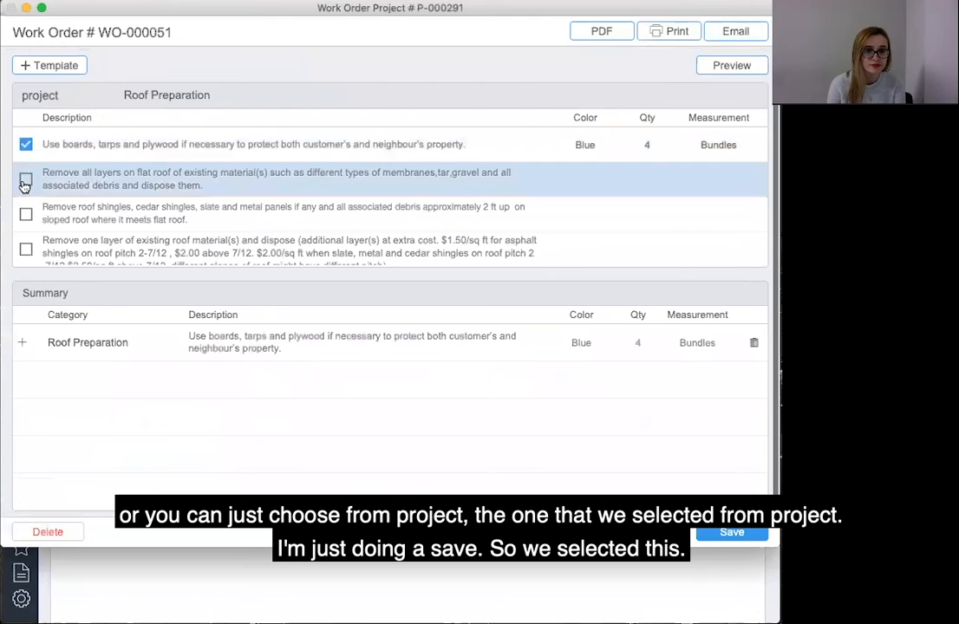
pyautogui.click(26, 178)
pyautogui.click(26, 213)
pyautogui.scroll(-1, 26, 235)
pyautogui.click(26, 246)
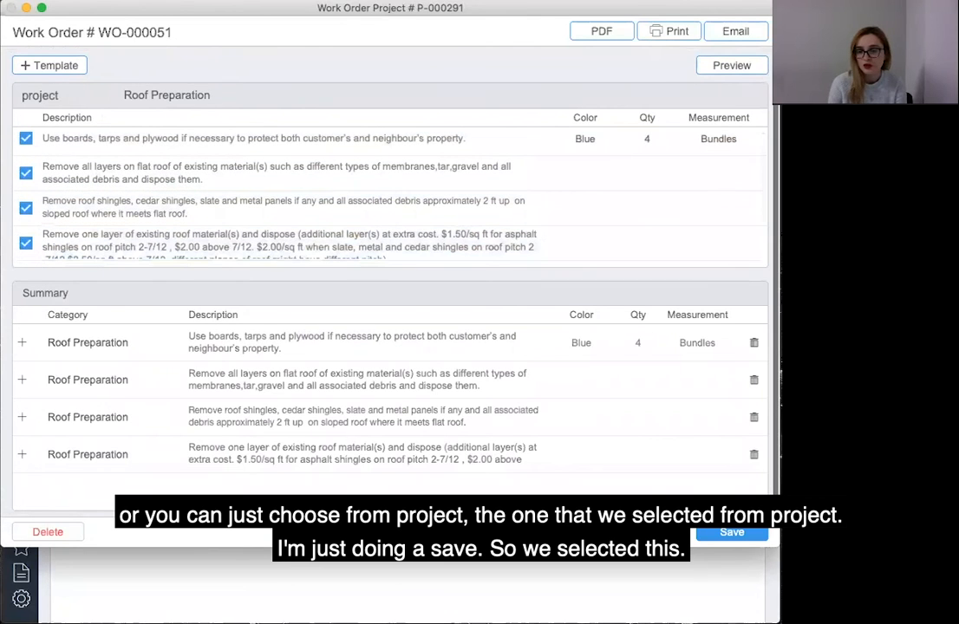
pyautogui.click(710, 533)
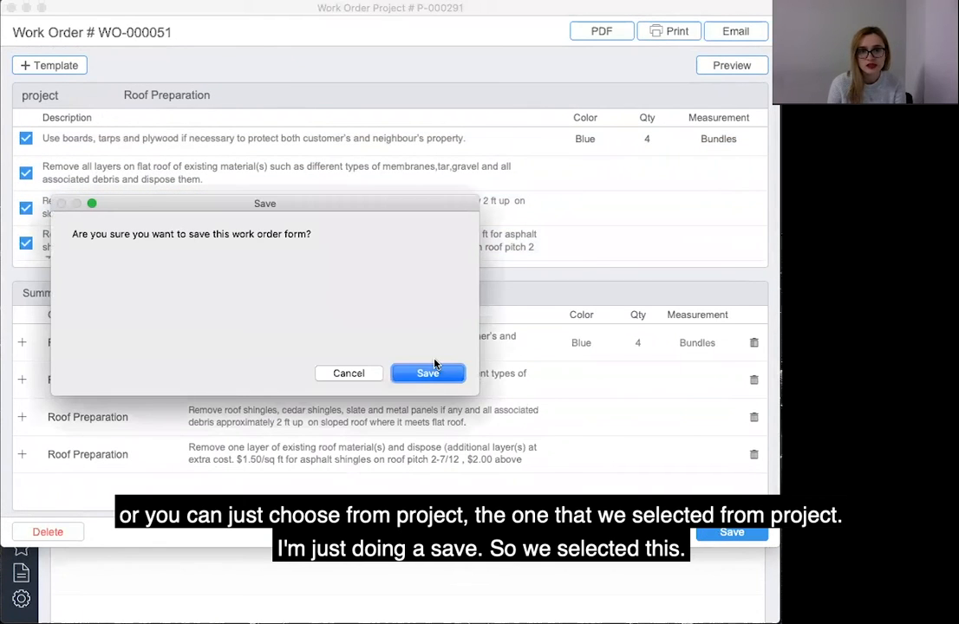
pyautogui.click(429, 374)
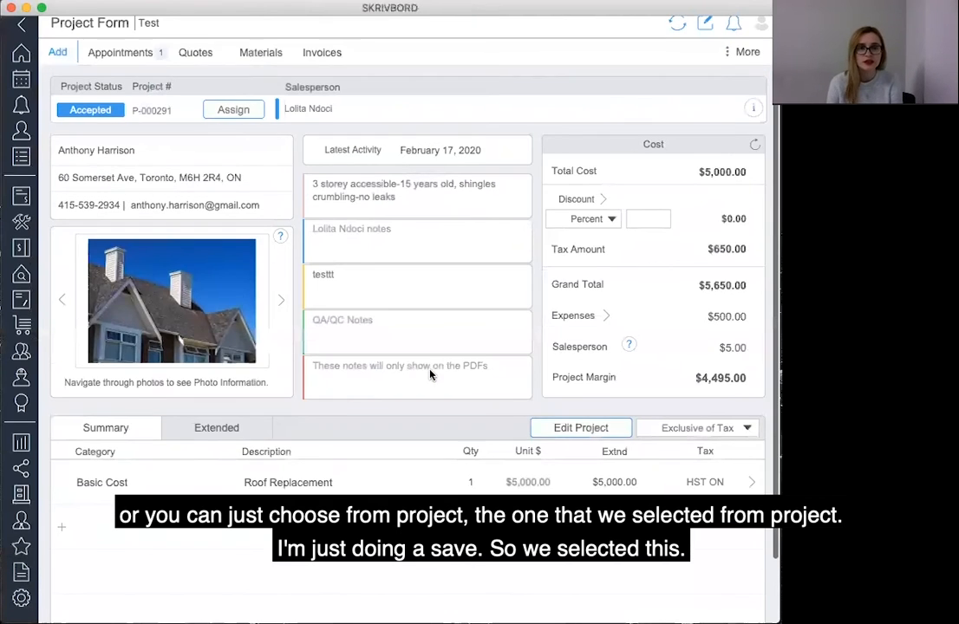
# Open the project's work order from the work orders list for editing.
pyautogui.click(754, 58)
pyautogui.click(744, 122)
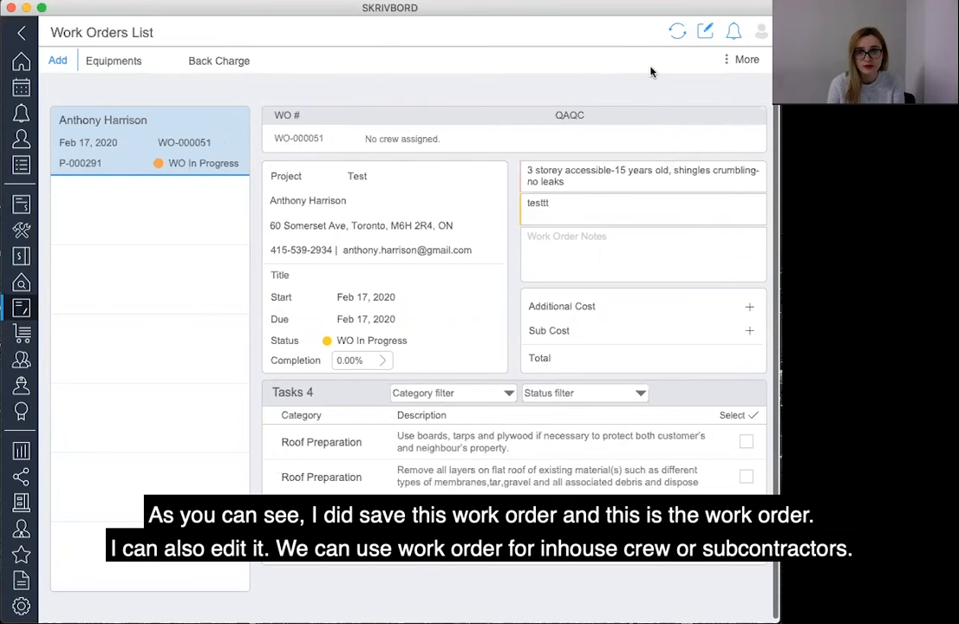
pyautogui.click(739, 60)
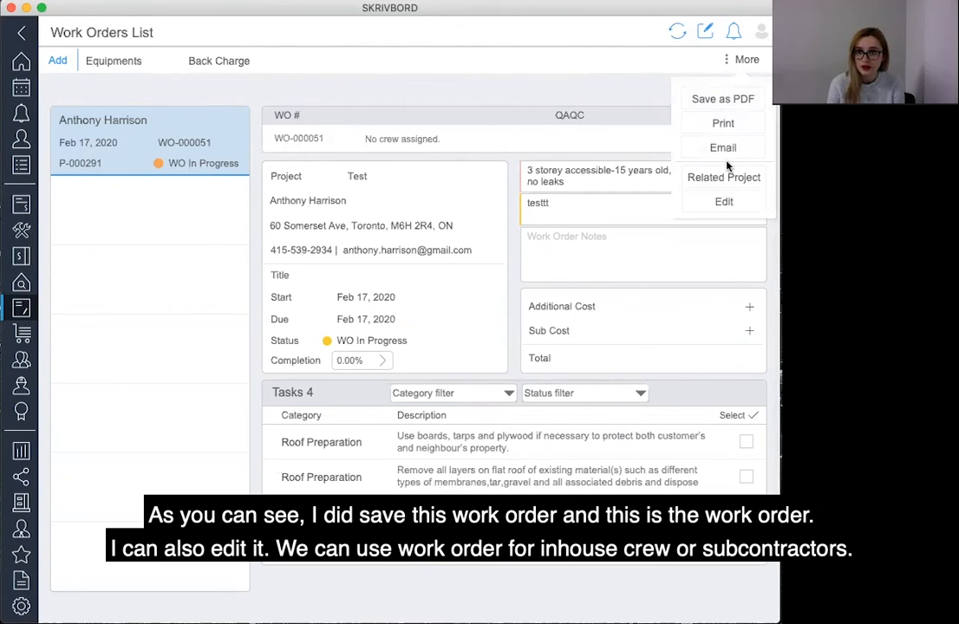
pyautogui.click(723, 202)
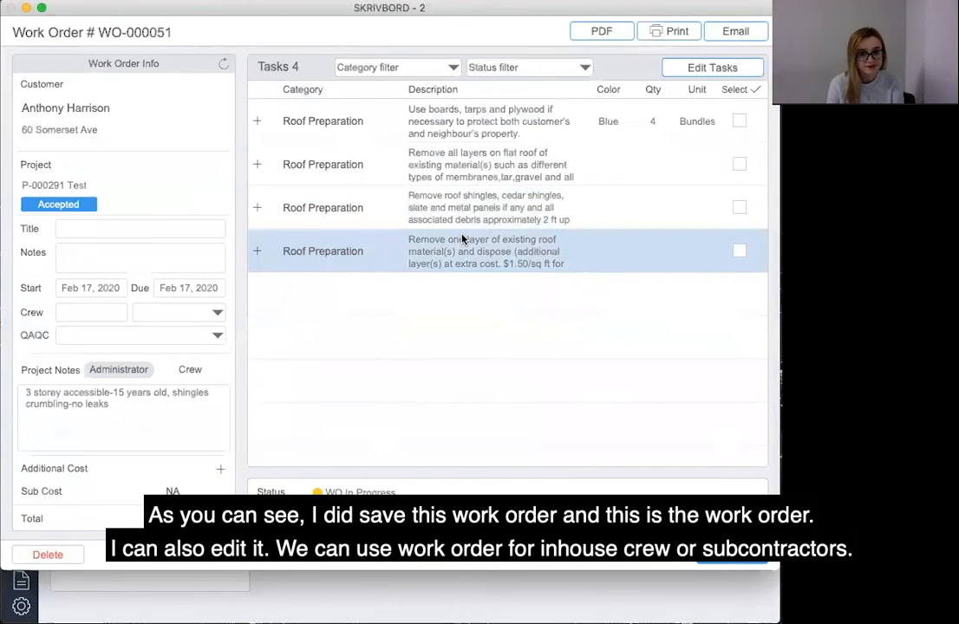
# Browse the in-house and subcontractor crew choices for the work order, then save and close it.
pyautogui.click(104, 322)
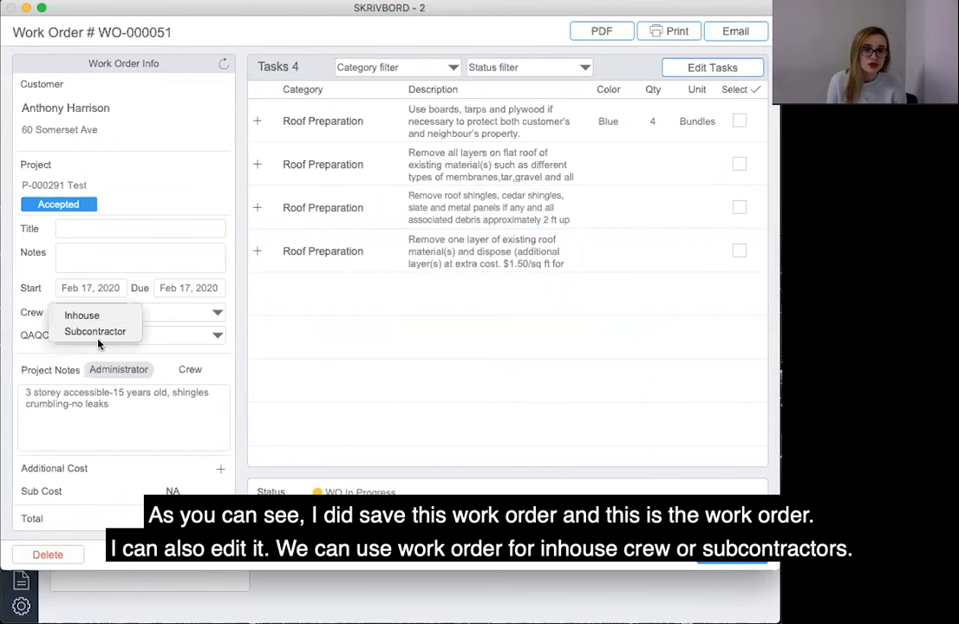
pyautogui.click(219, 315)
pyautogui.click(216, 315)
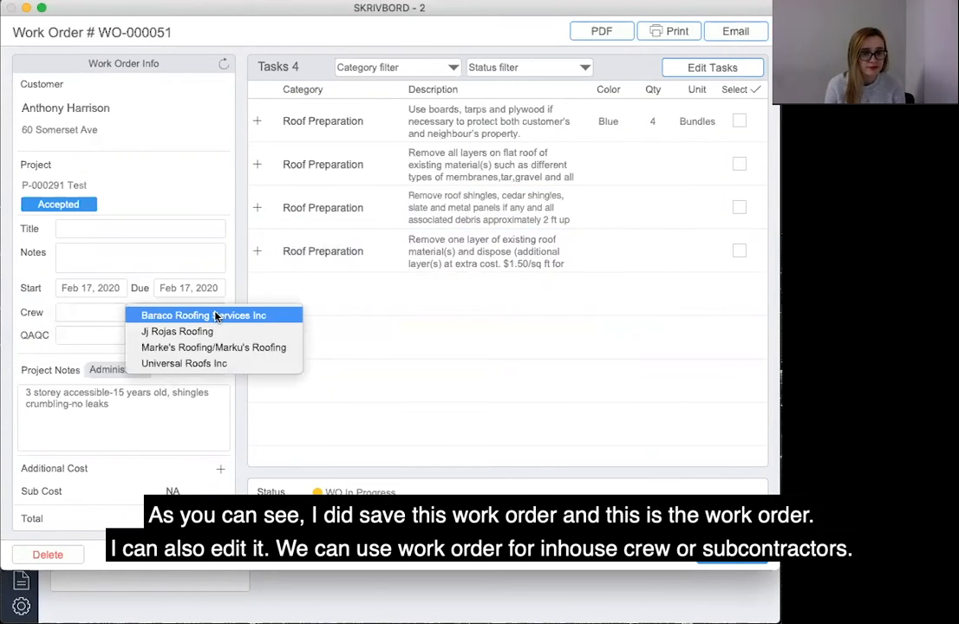
pyautogui.click(98, 314)
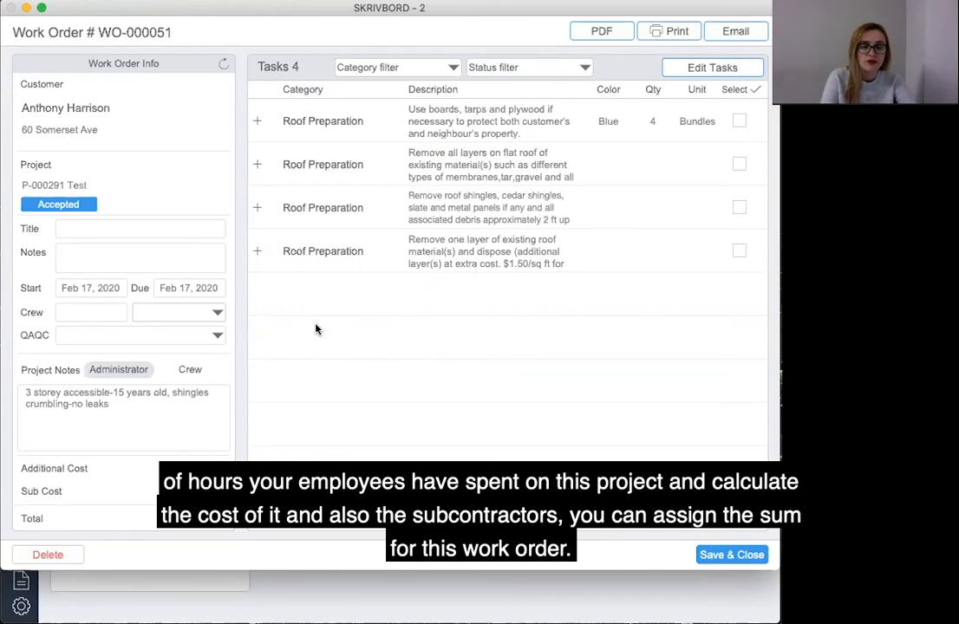
pyautogui.click(728, 557)
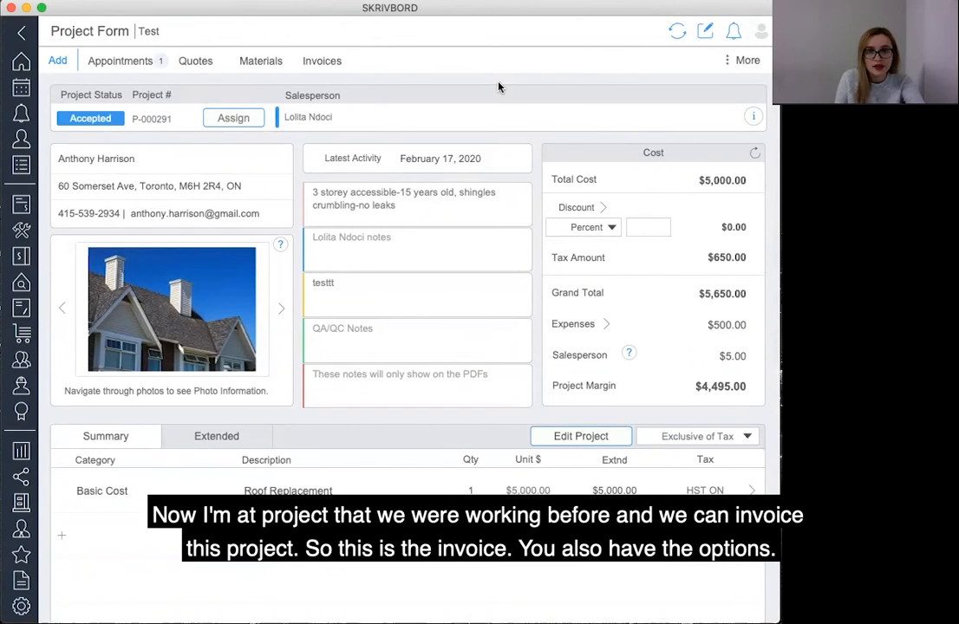
# Create a total invoice for the project and view its QuickBooks integration option.
pyautogui.click(57, 60)
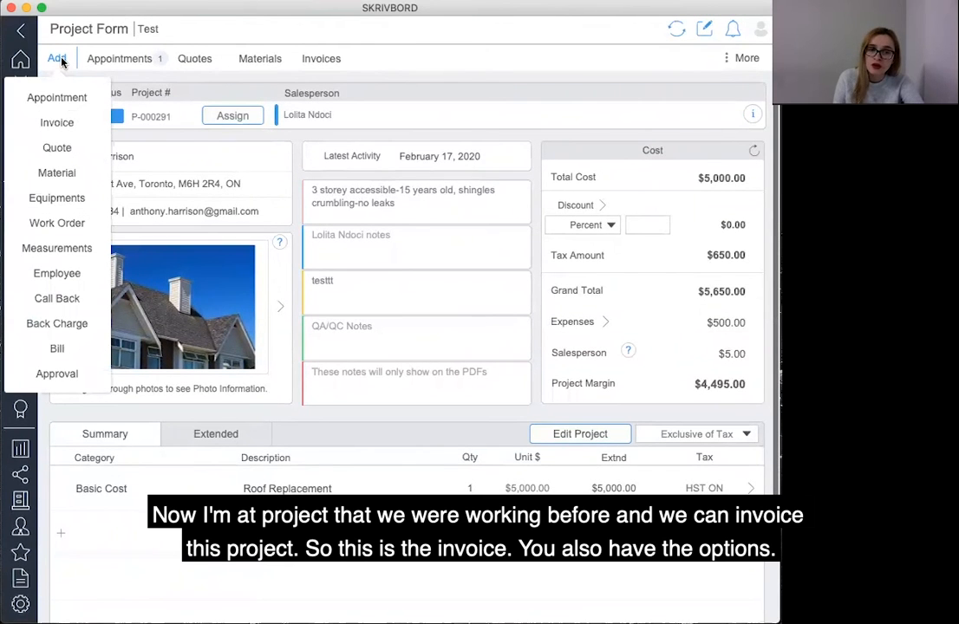
pyautogui.click(68, 122)
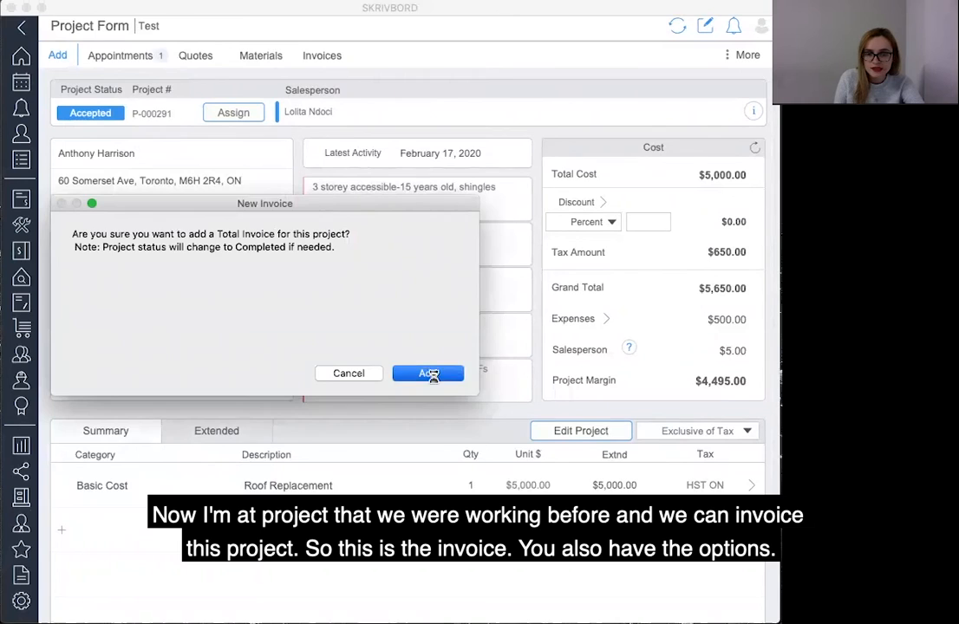
pyautogui.click(427, 373)
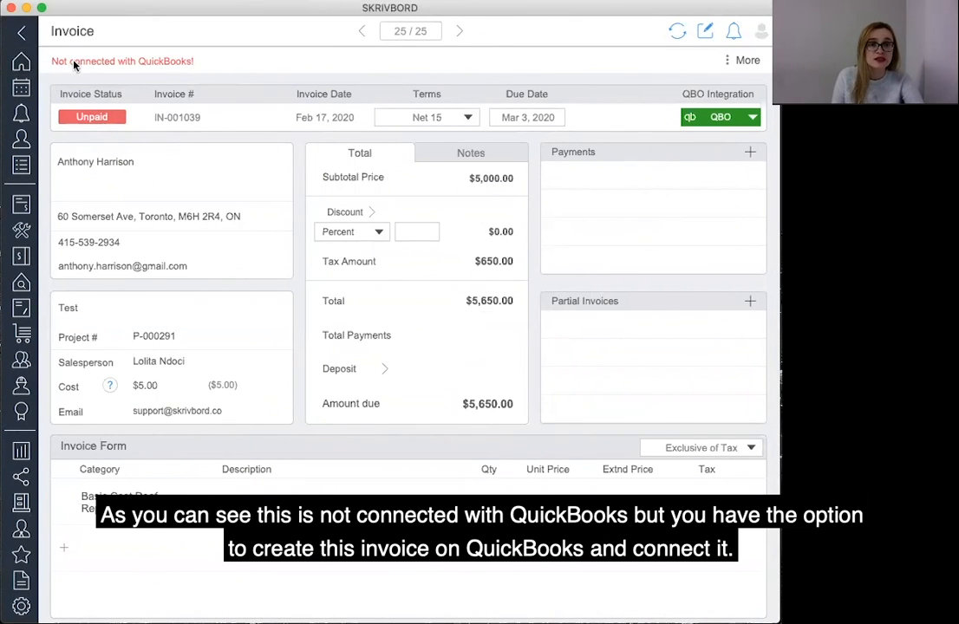
pyautogui.click(751, 121)
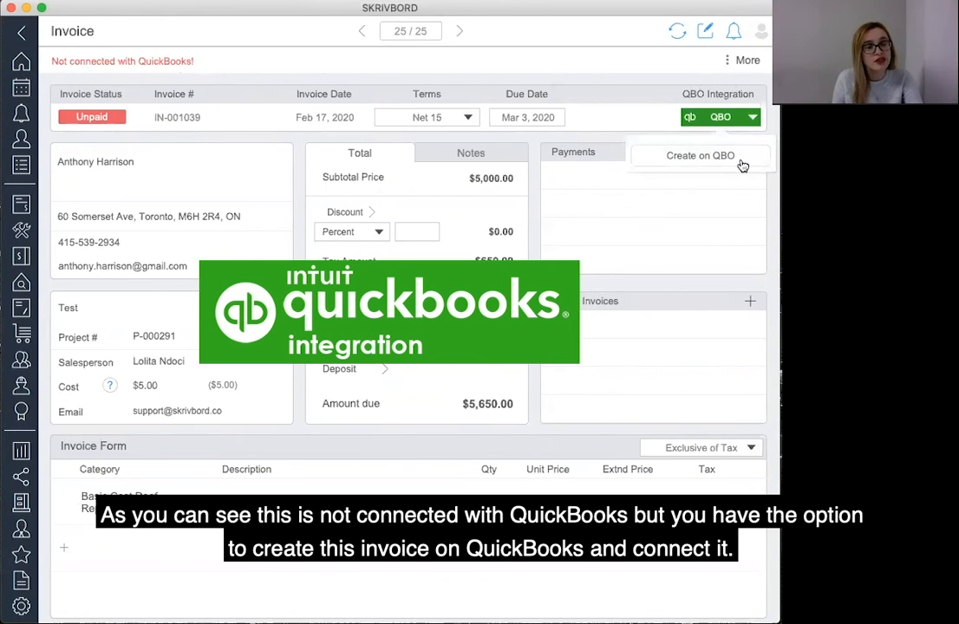
pyautogui.click(583, 69)
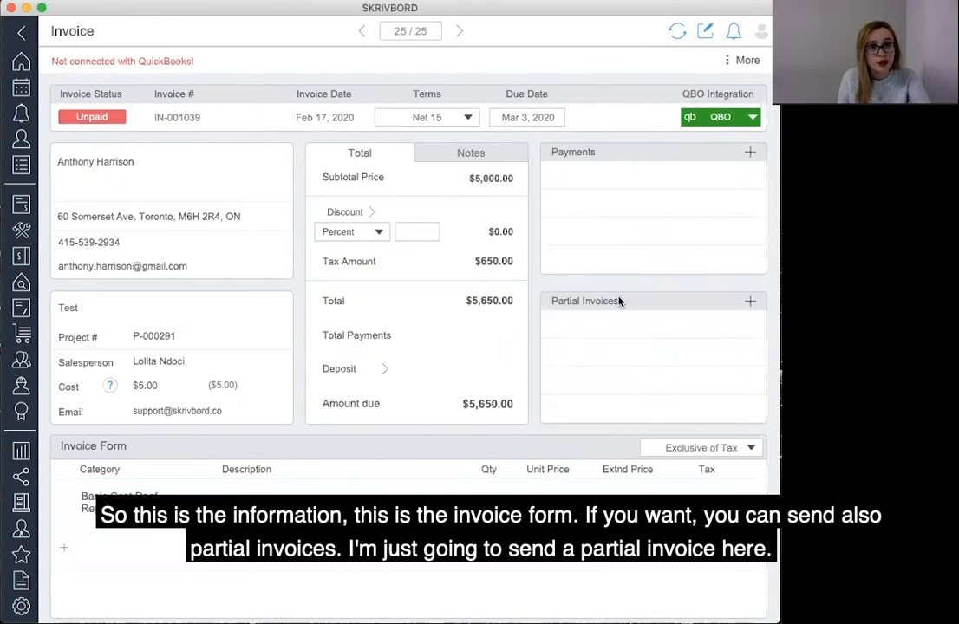
# Add a partial invoice containing the Basic Cost roof replacement line from the invoice and save it.
pyautogui.click(750, 302)
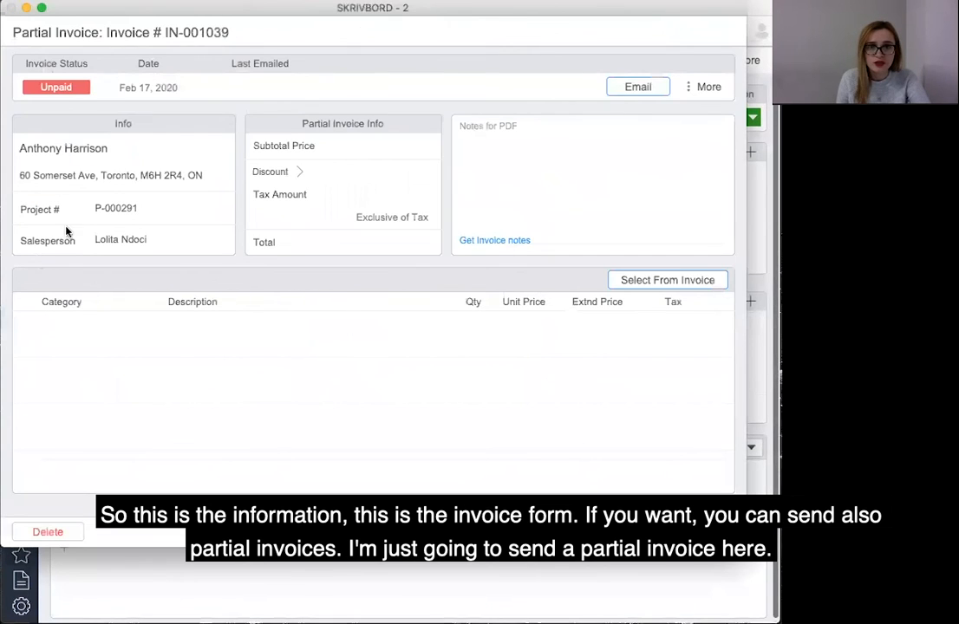
pyautogui.click(702, 281)
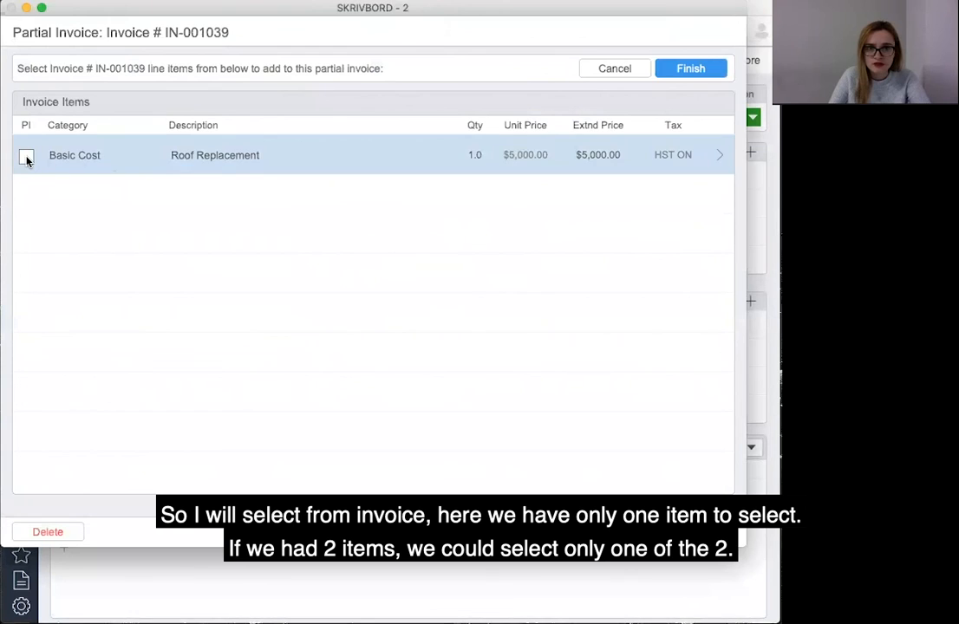
pyautogui.click(26, 157)
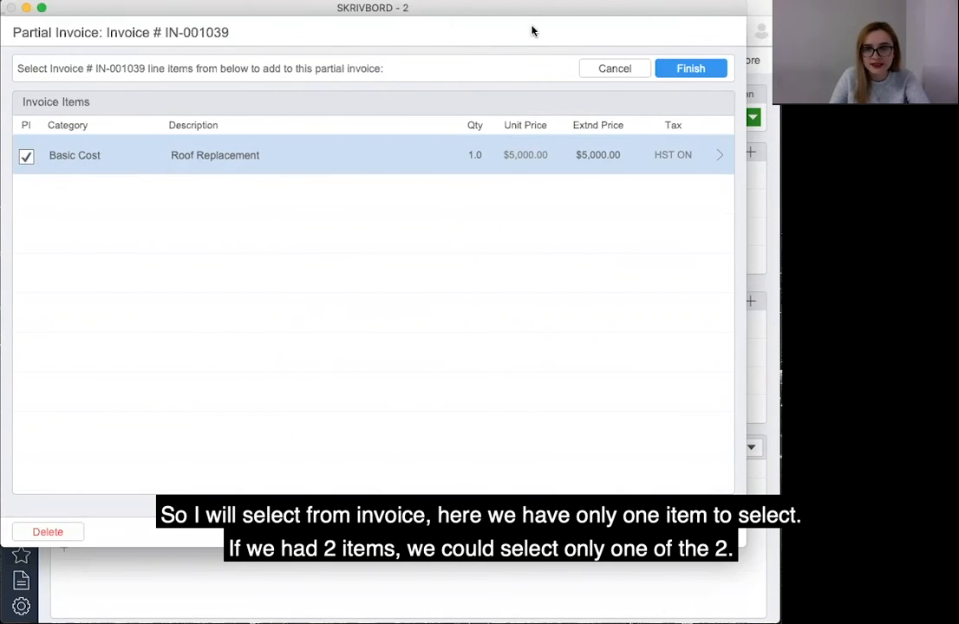
pyautogui.click(692, 69)
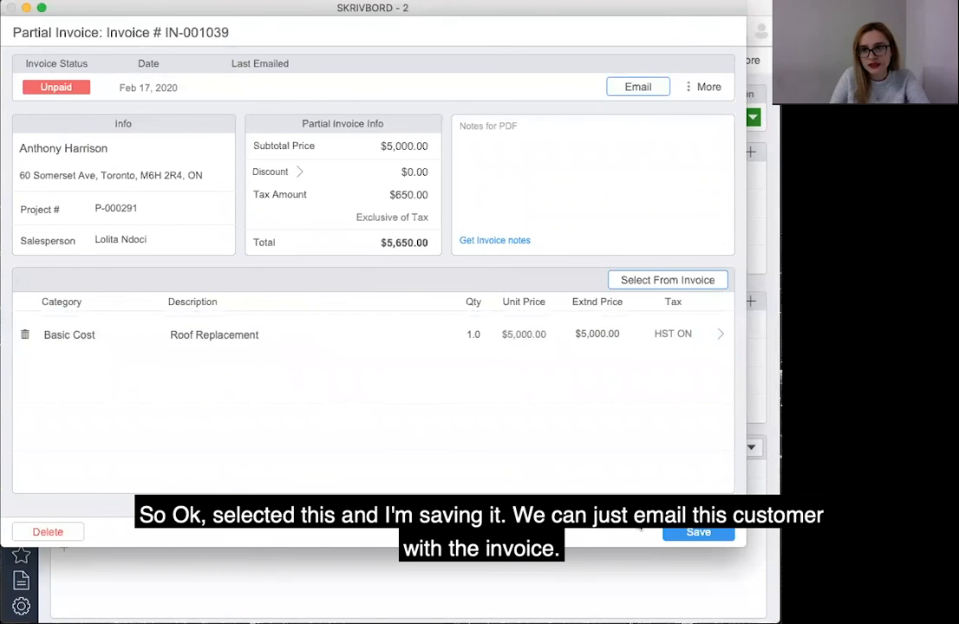
pyautogui.click(698, 534)
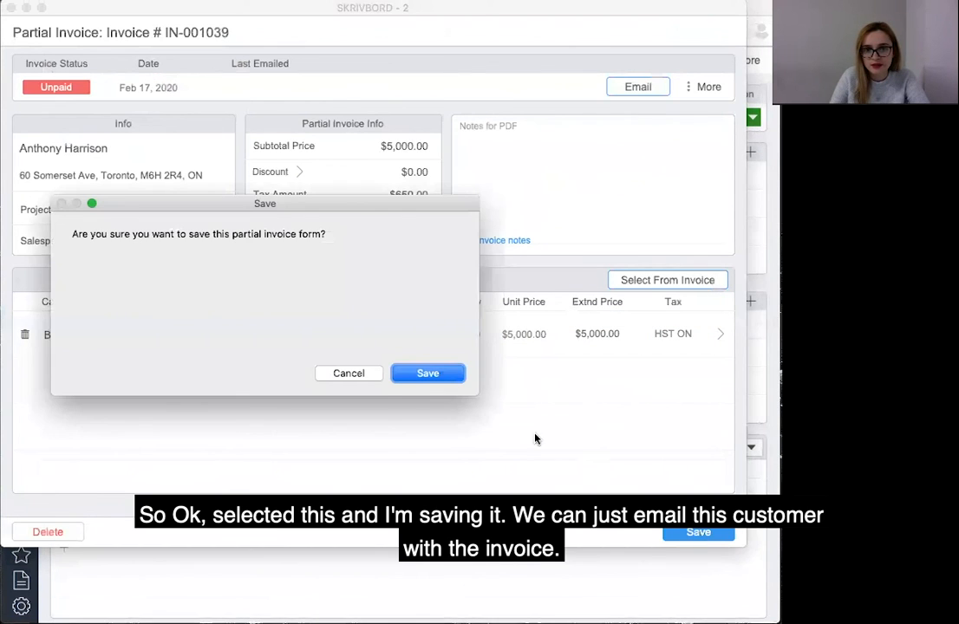
pyautogui.click(427, 374)
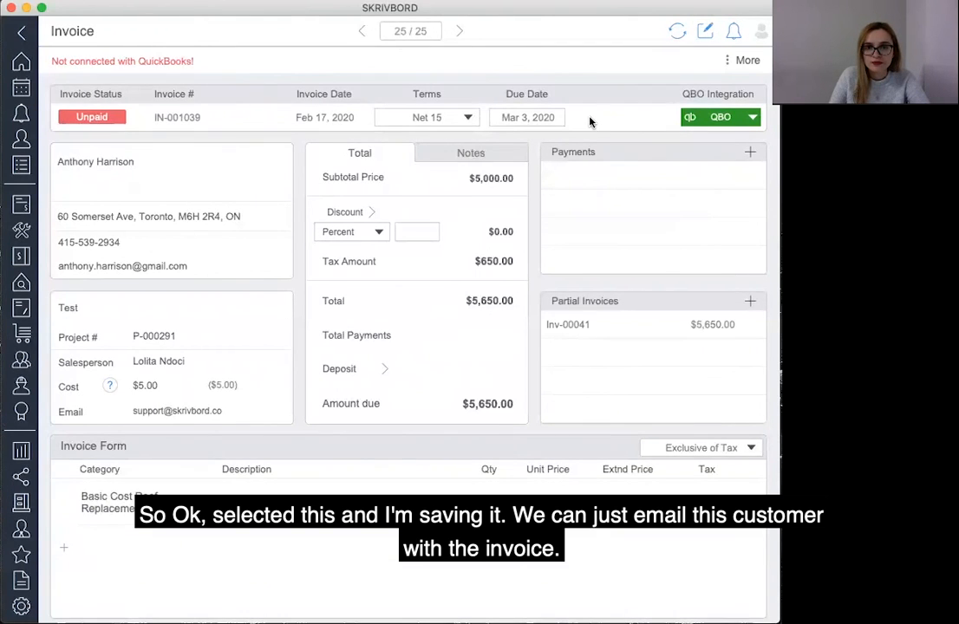
# Generate the invoice email addressed to the customer.
pyautogui.click(748, 60)
pyautogui.click(718, 154)
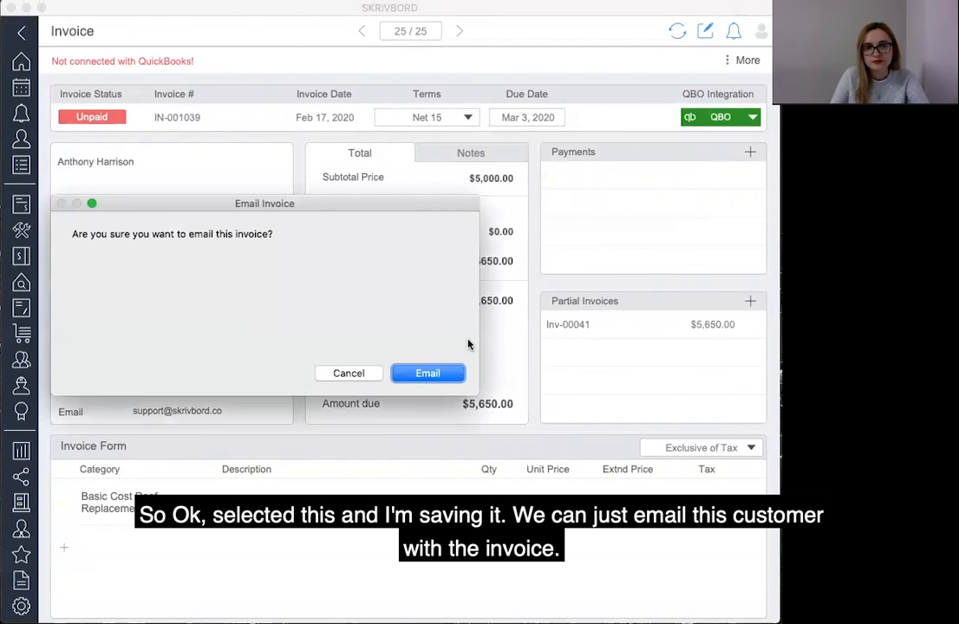
pyautogui.click(426, 374)
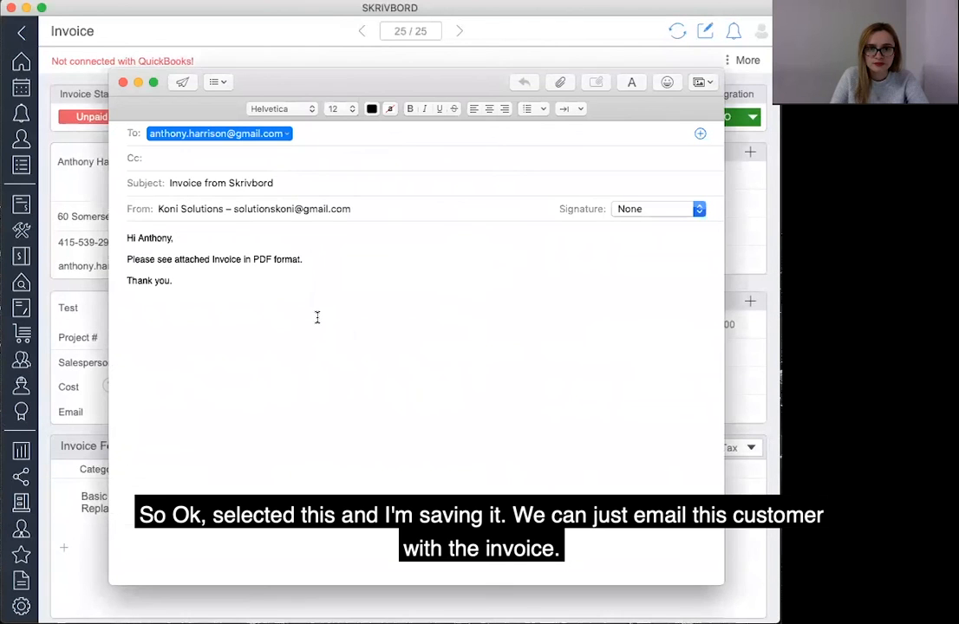
# Preview the invoice PDF attached to the email.
pyautogui.scroll(-5, 353, 361)
pyautogui.scroll(3, 352, 361)
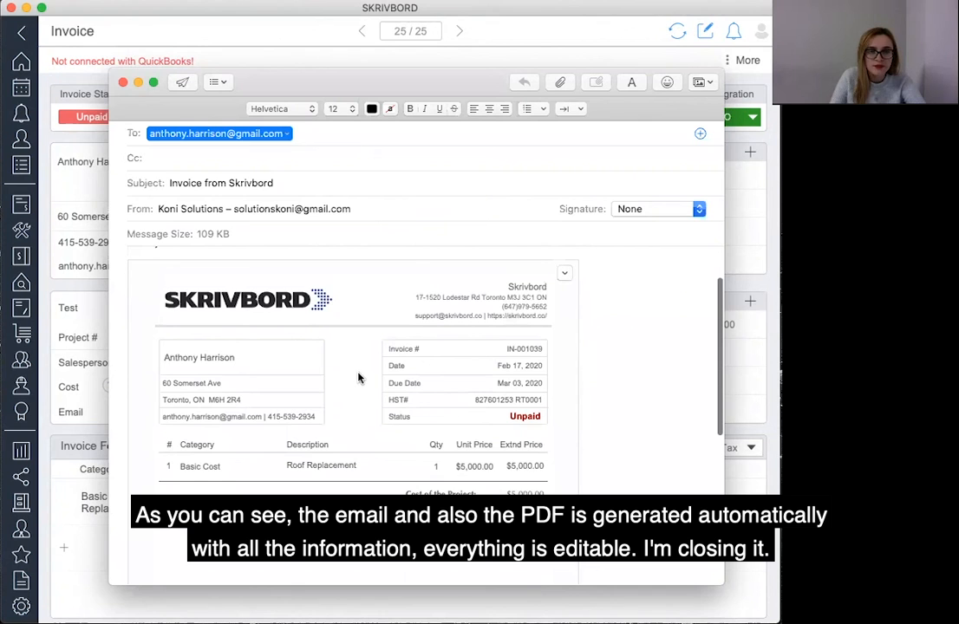
pyautogui.scroll(1, 359, 375)
pyautogui.doubleClick(360, 377)
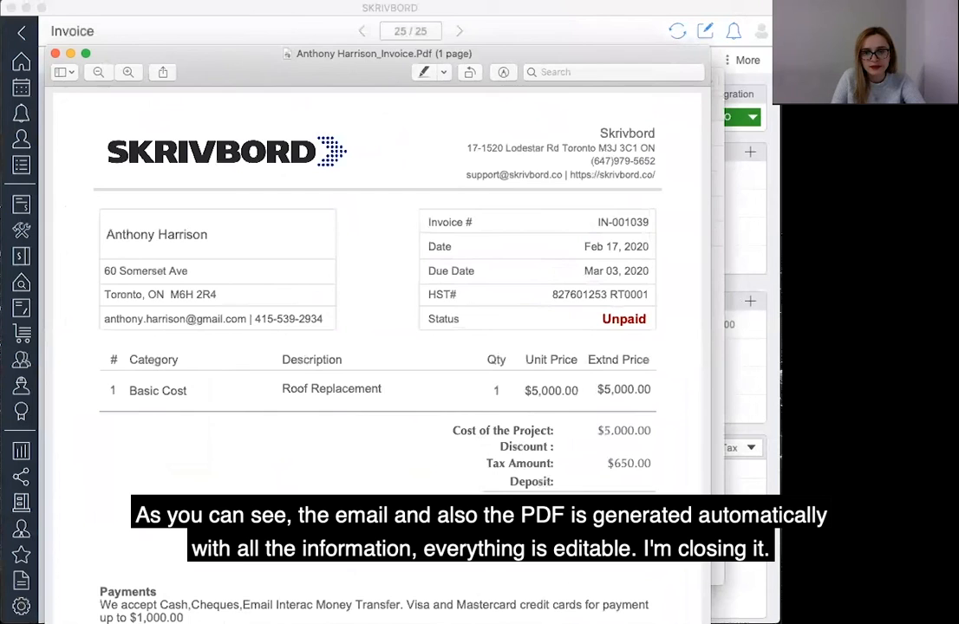
pyautogui.scroll(-5, 564, 469)
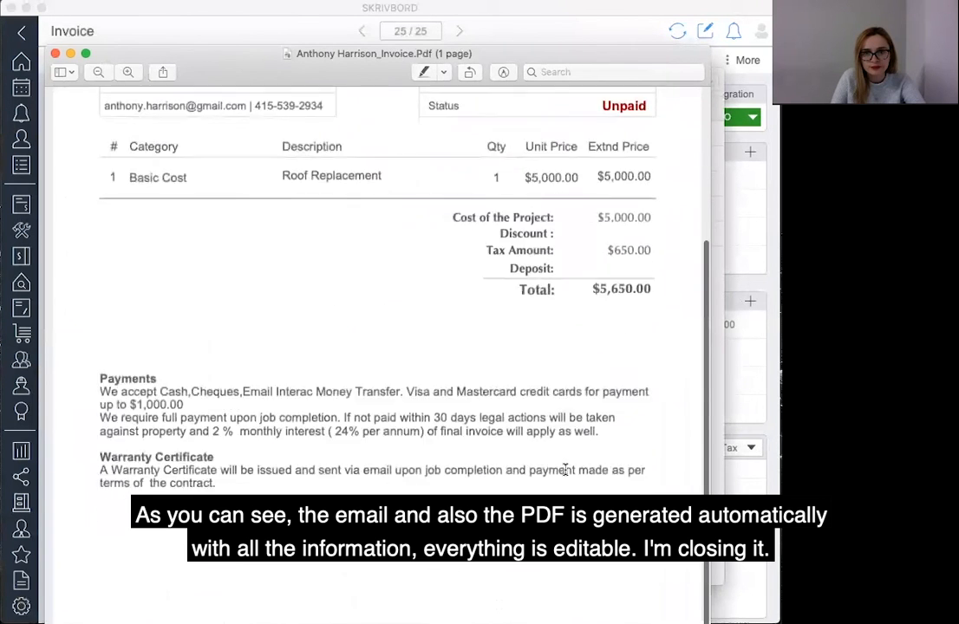
pyautogui.scroll(5, 563, 470)
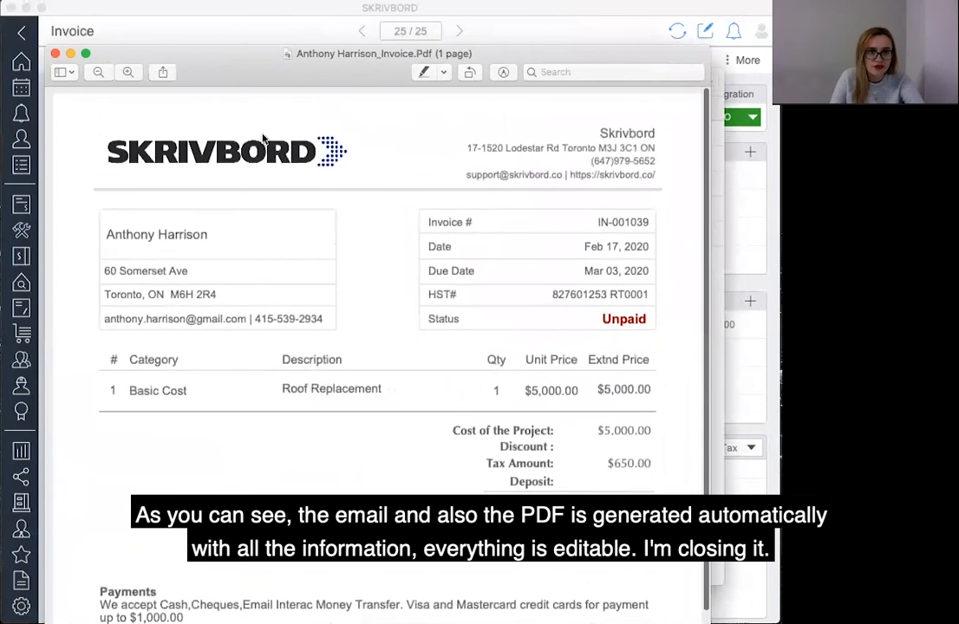
pyautogui.click(55, 53)
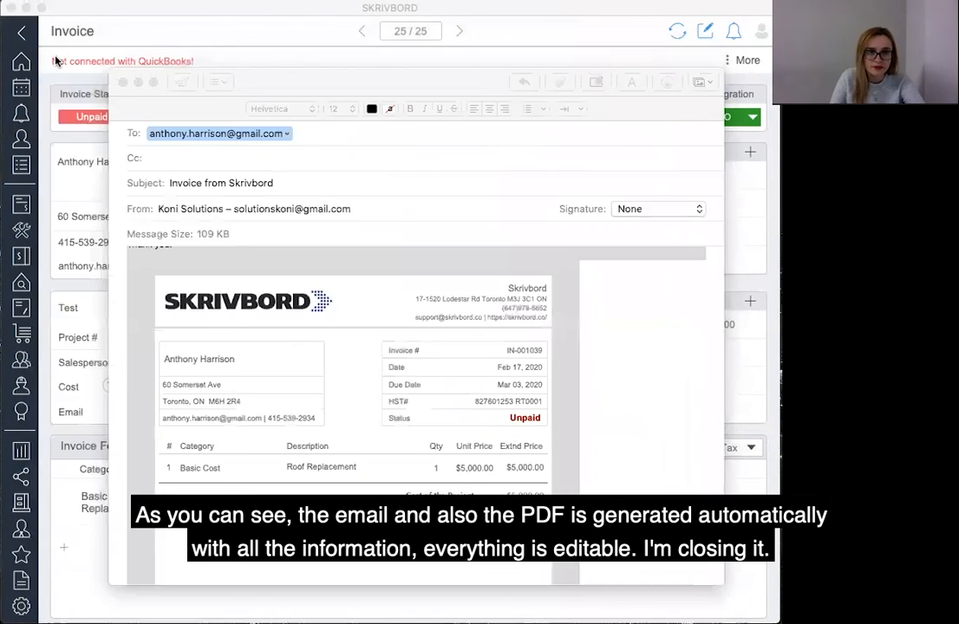
# Discard the invoice email without saving a draft and return to the dashboard.
pyautogui.click(123, 82)
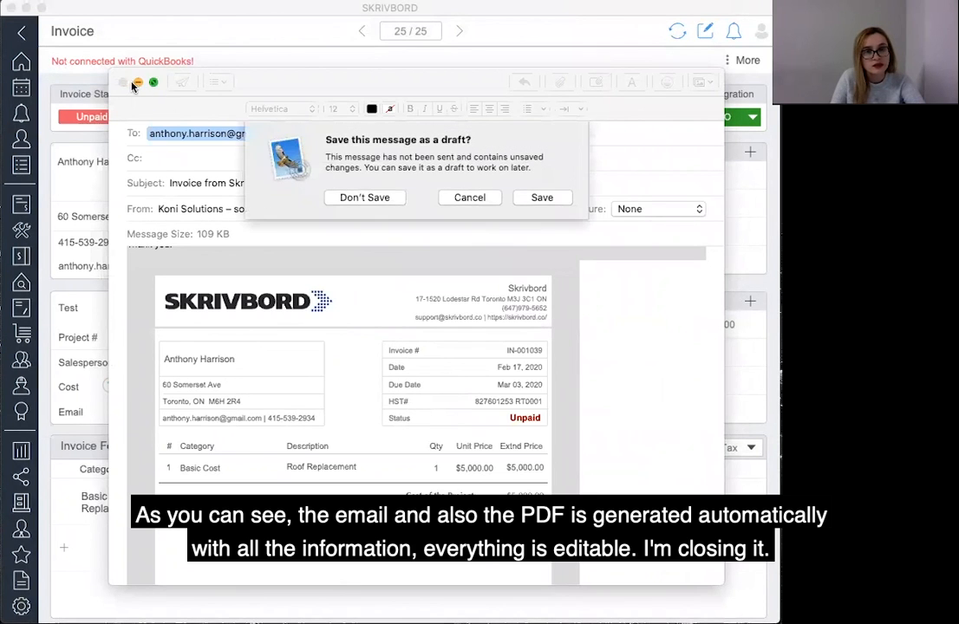
pyautogui.click(373, 196)
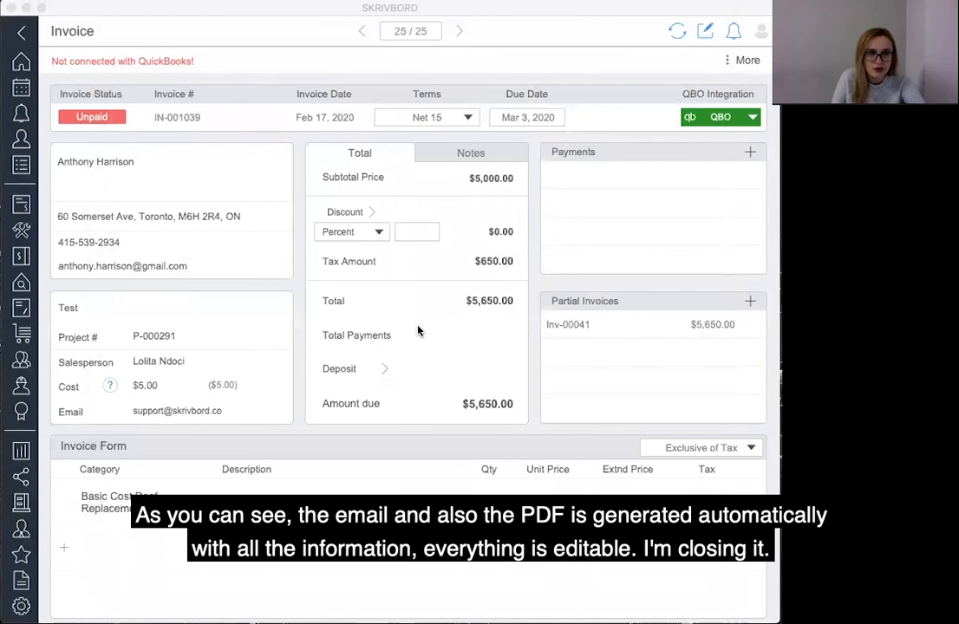
pyautogui.click(22, 63)
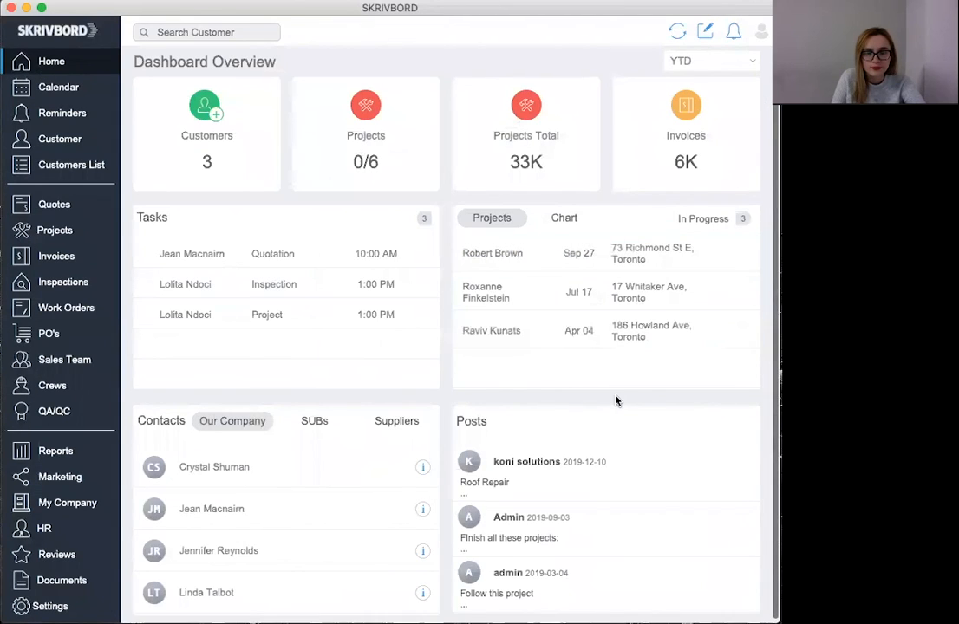